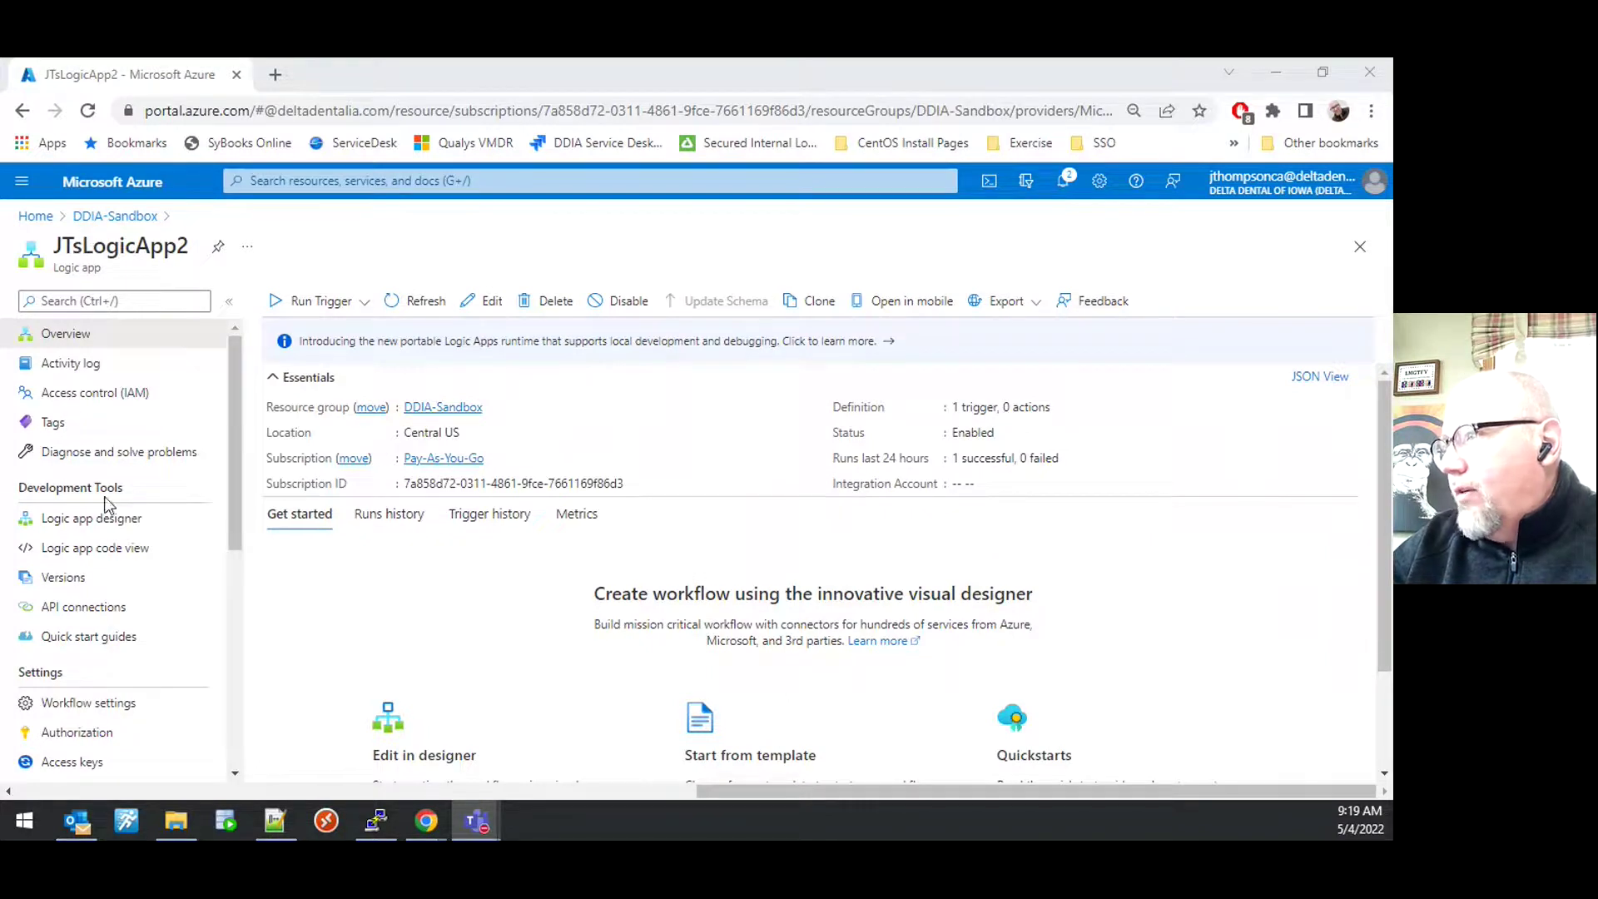
- In the designer, add a step below the email trigger and search Office 365 Outlook actions for 'approval'
left_click(110, 521)
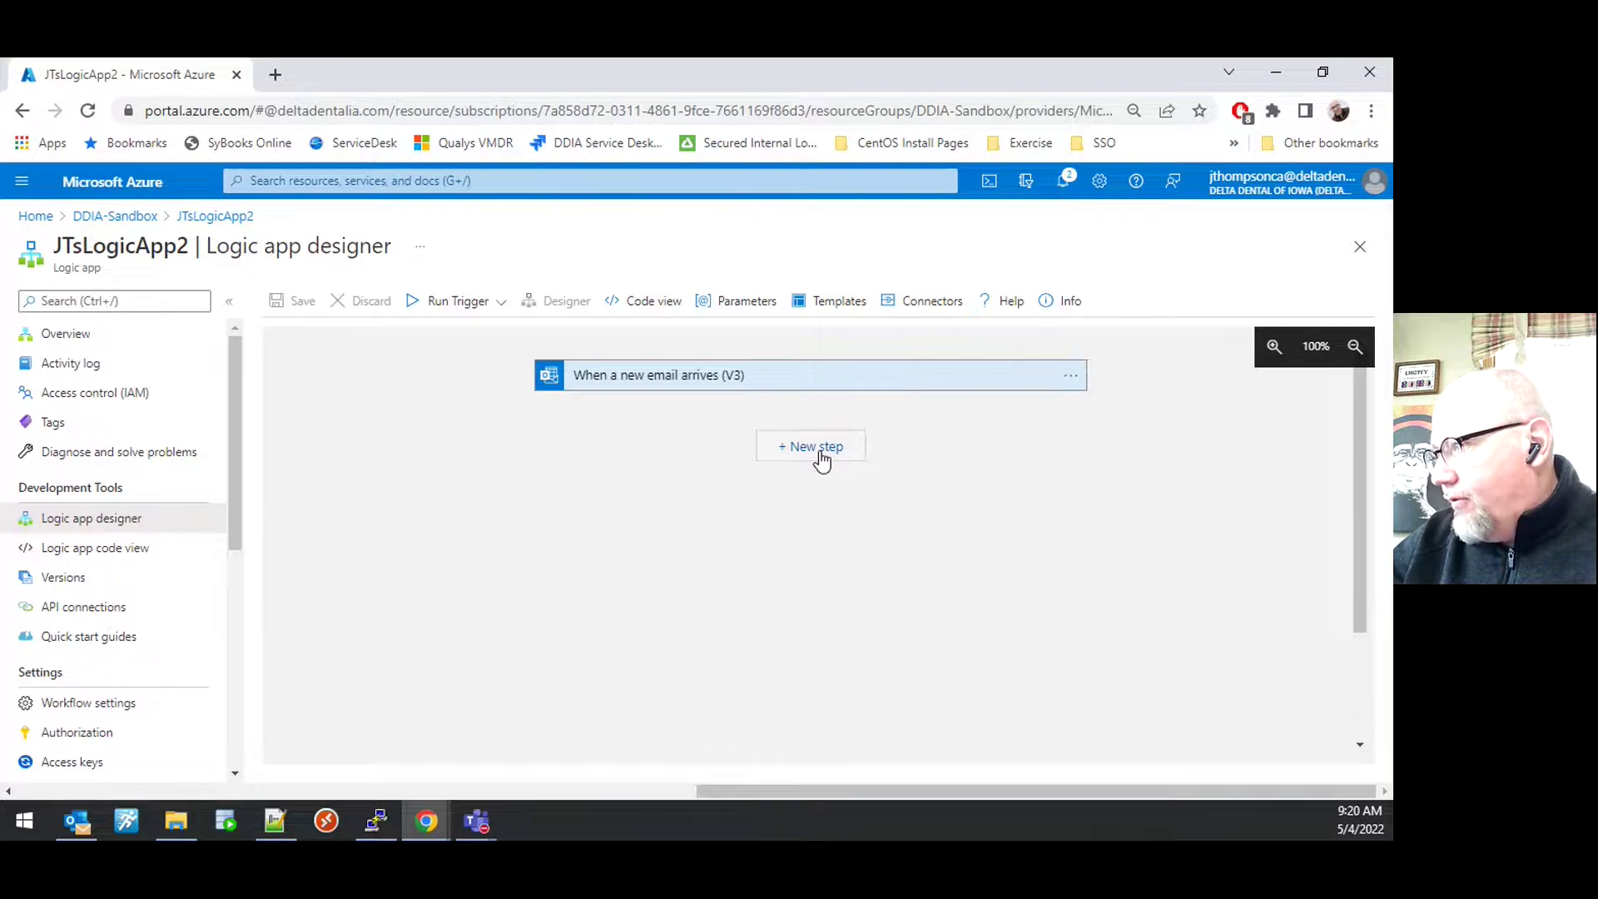
left_click(820, 460)
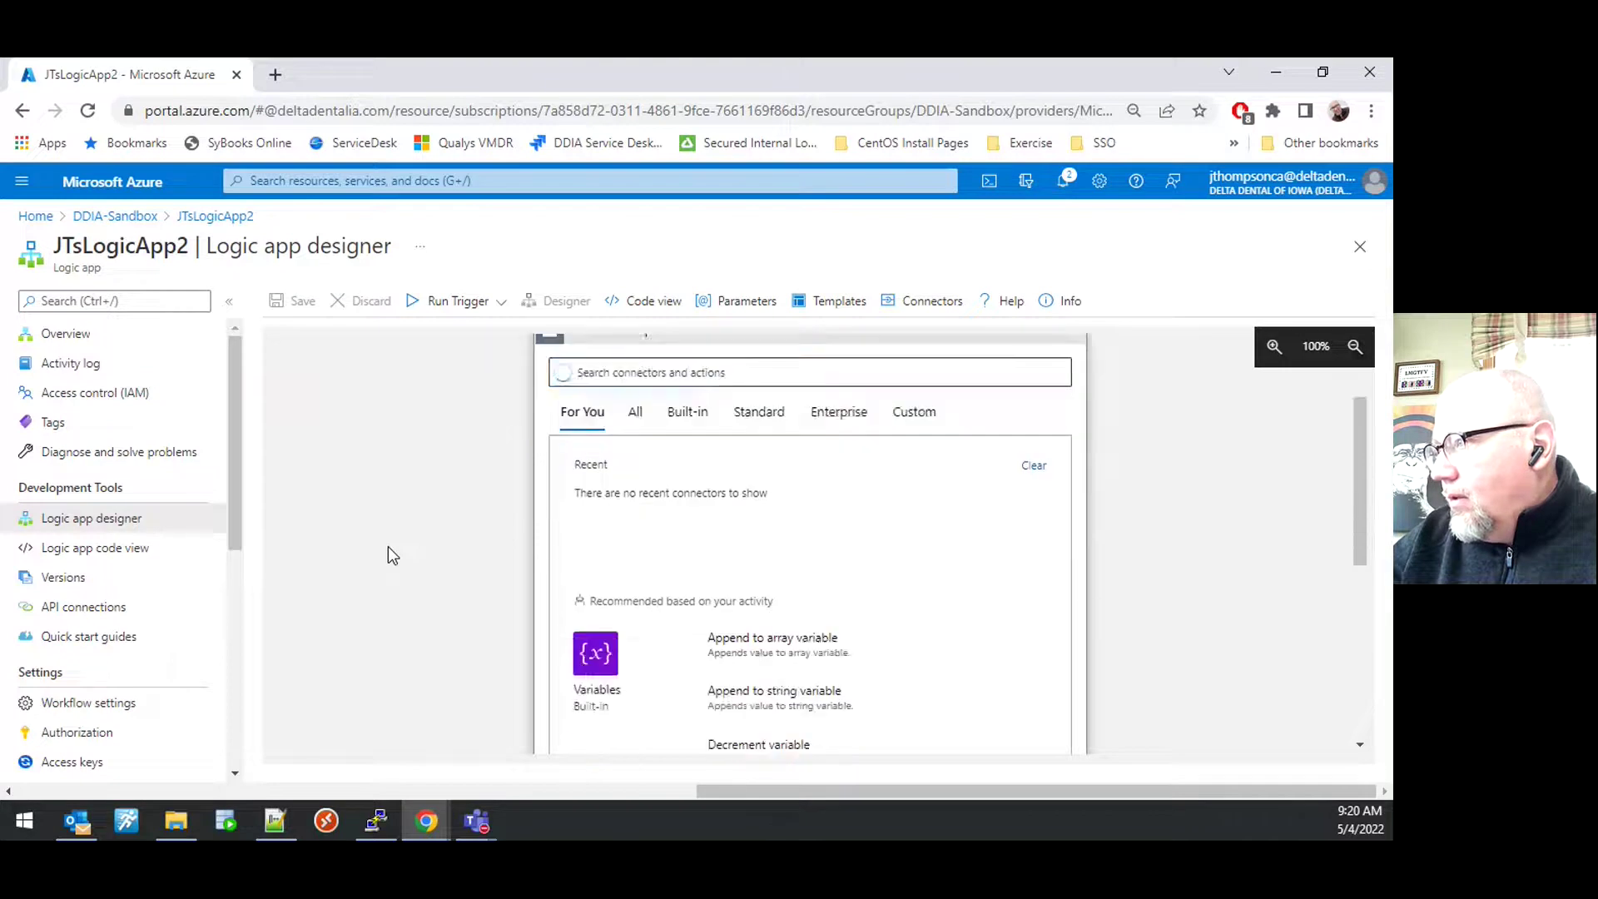
scroll(389, 556, "up", 1)
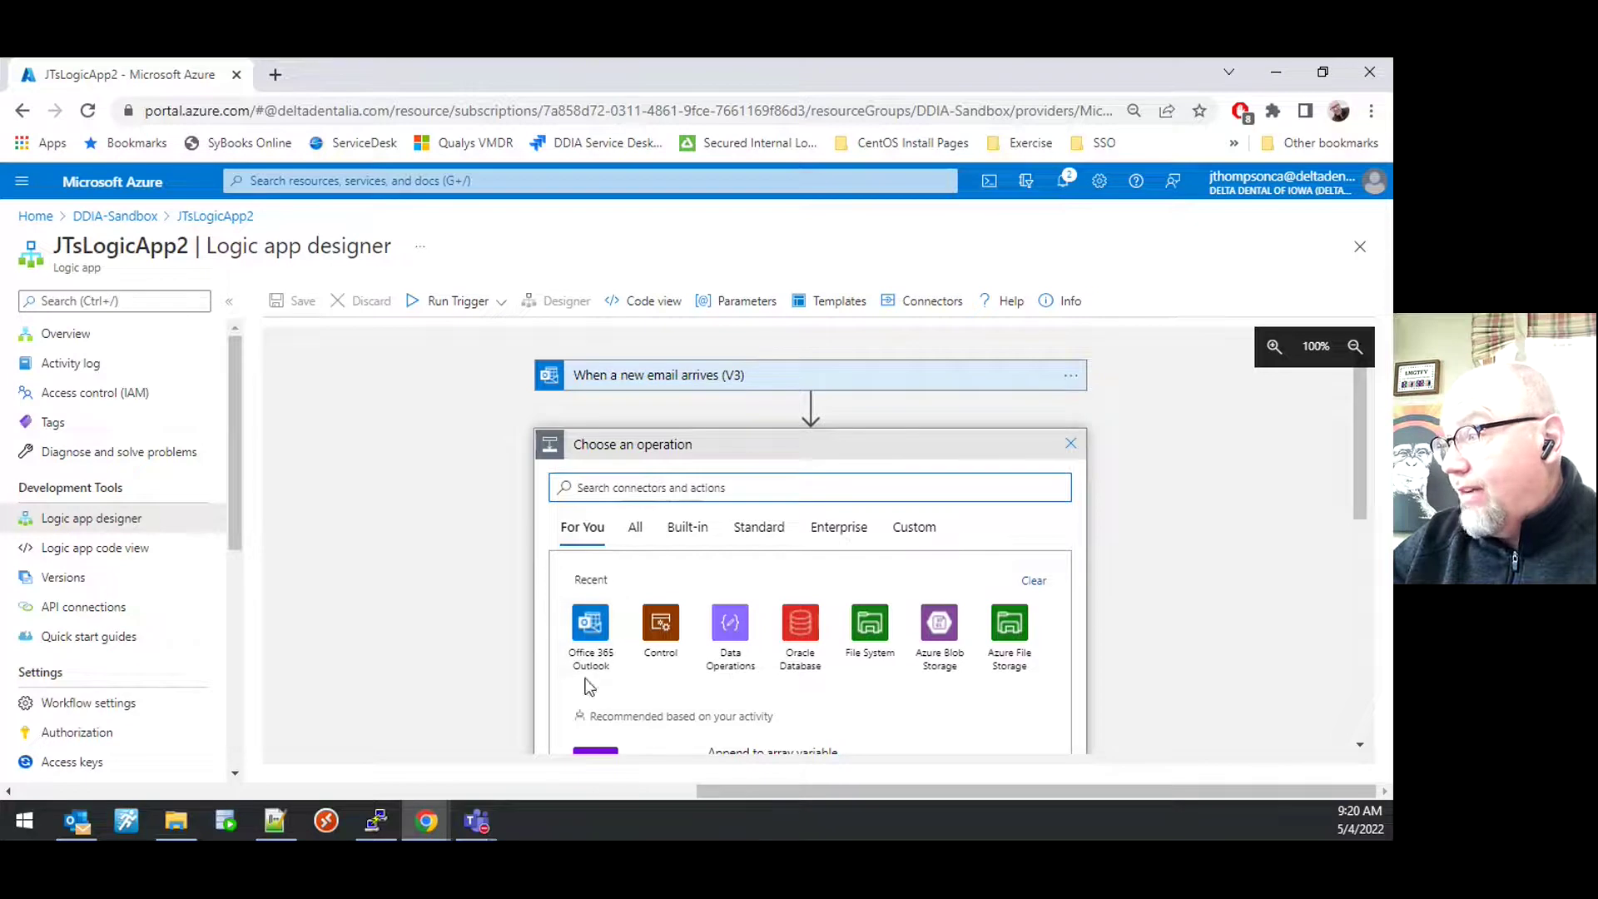
left_click(589, 624)
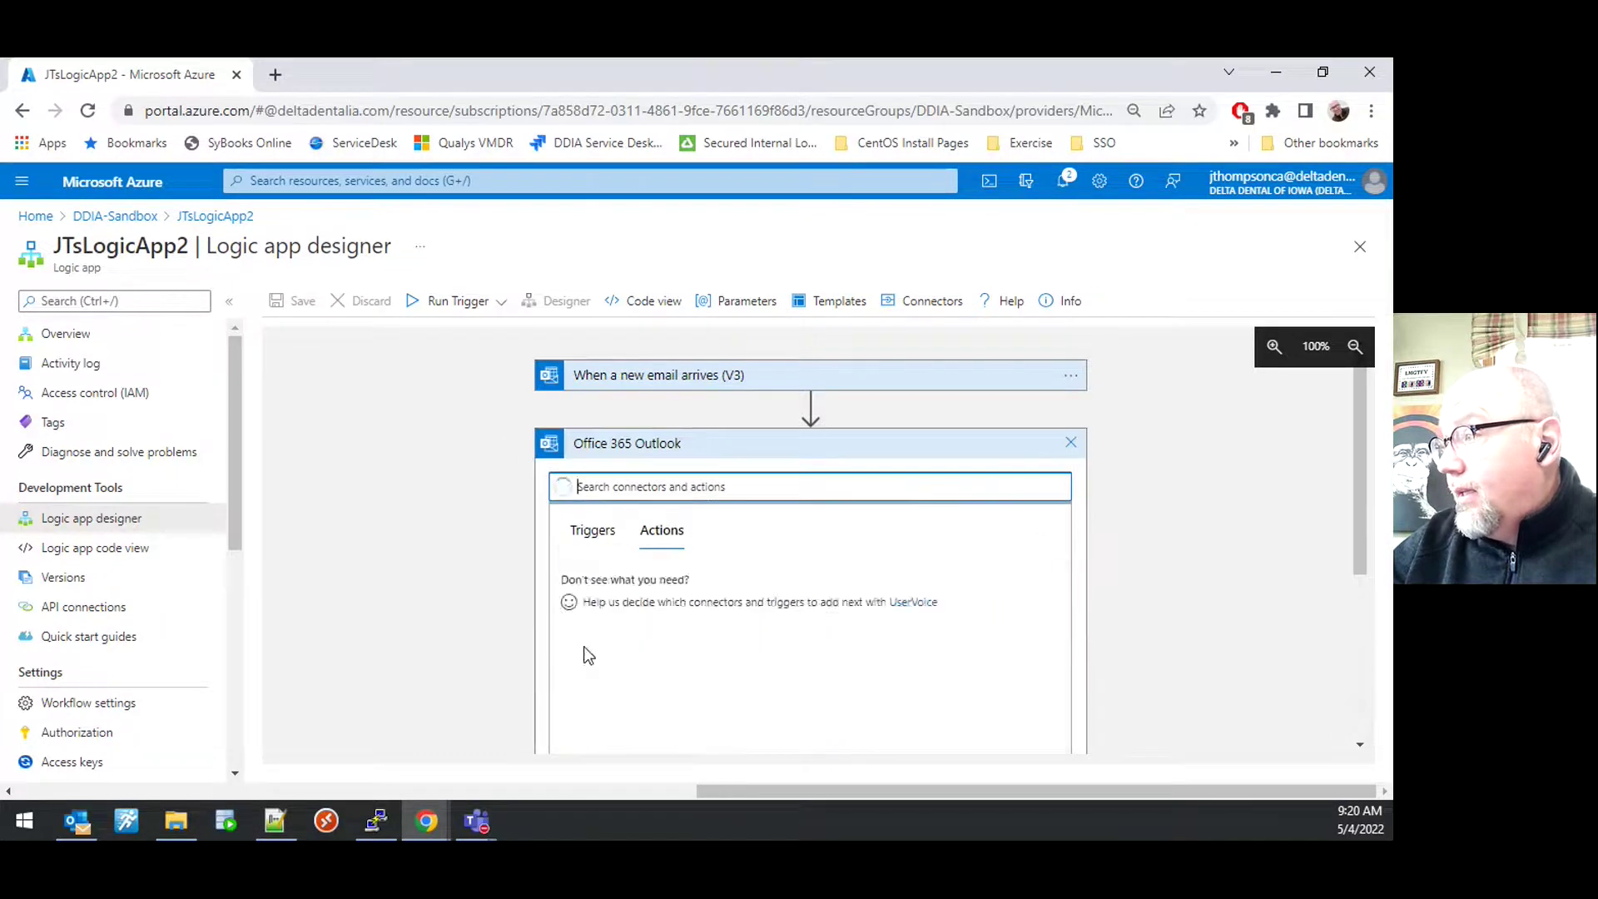
scroll(706, 645, "down", 2)
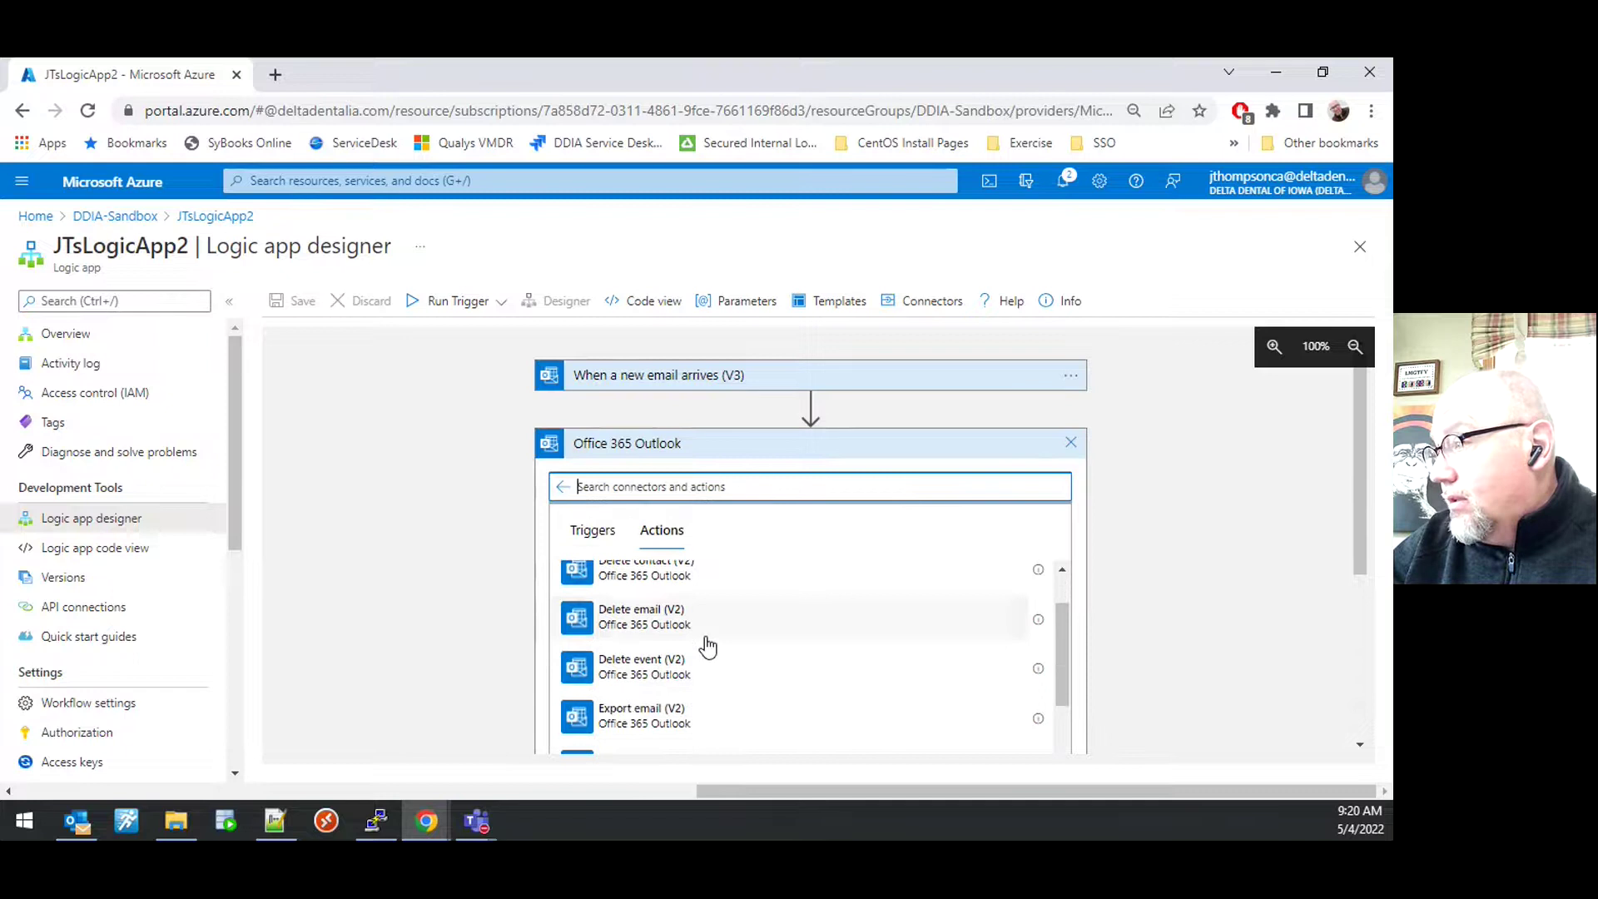
scroll(707, 645, "down", 3)
scroll(699, 645, "down", 1)
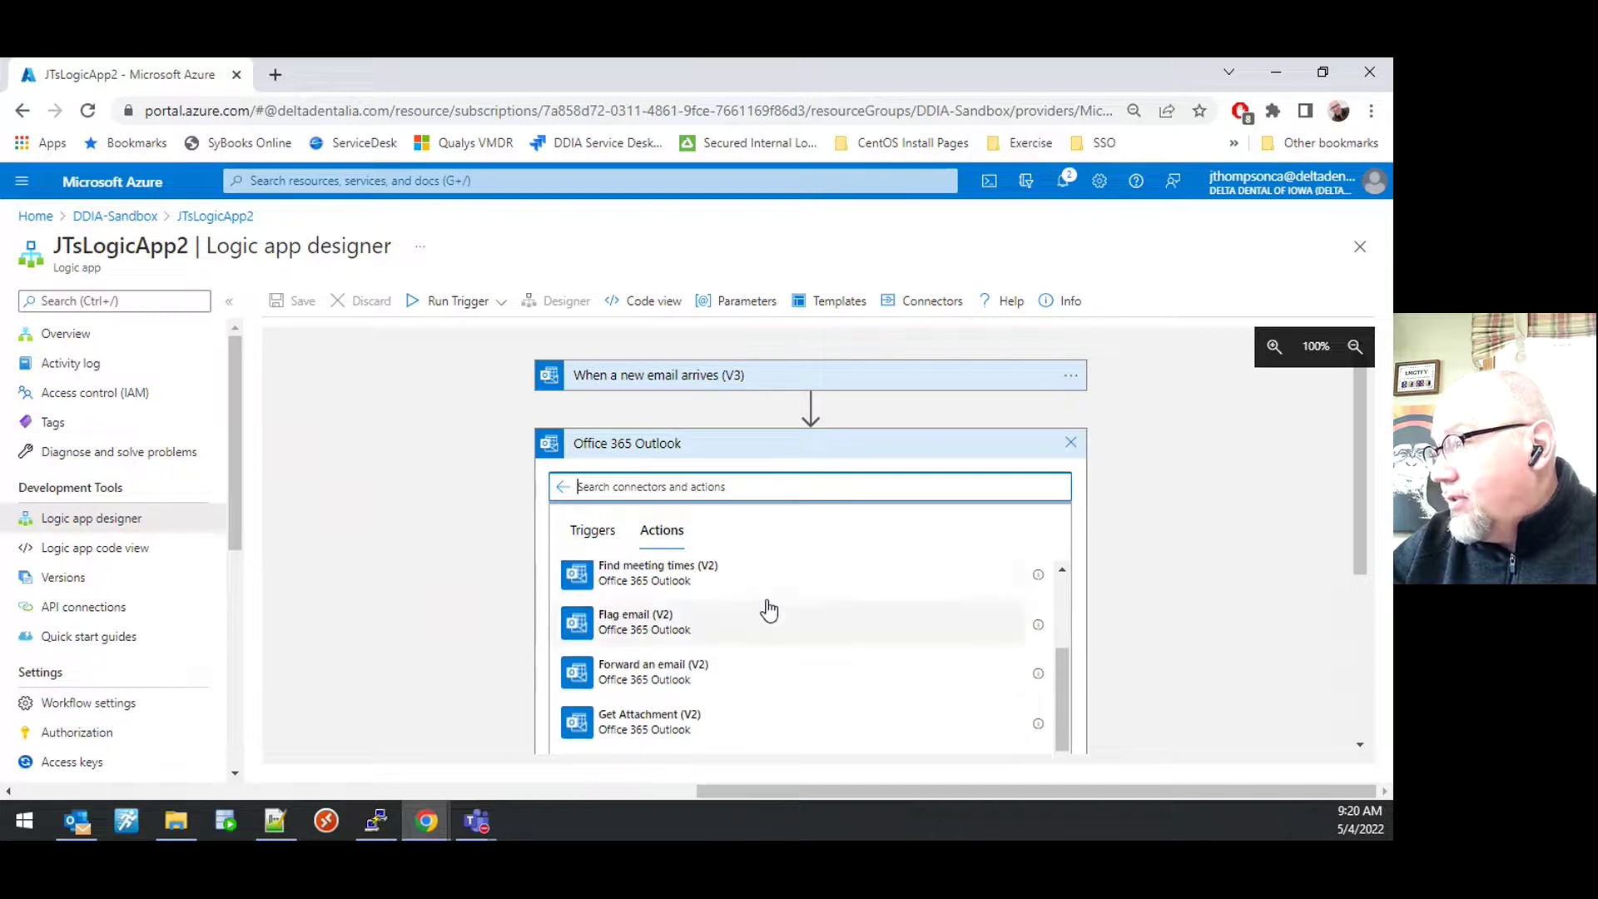
scroll(726, 640, "down", 2)
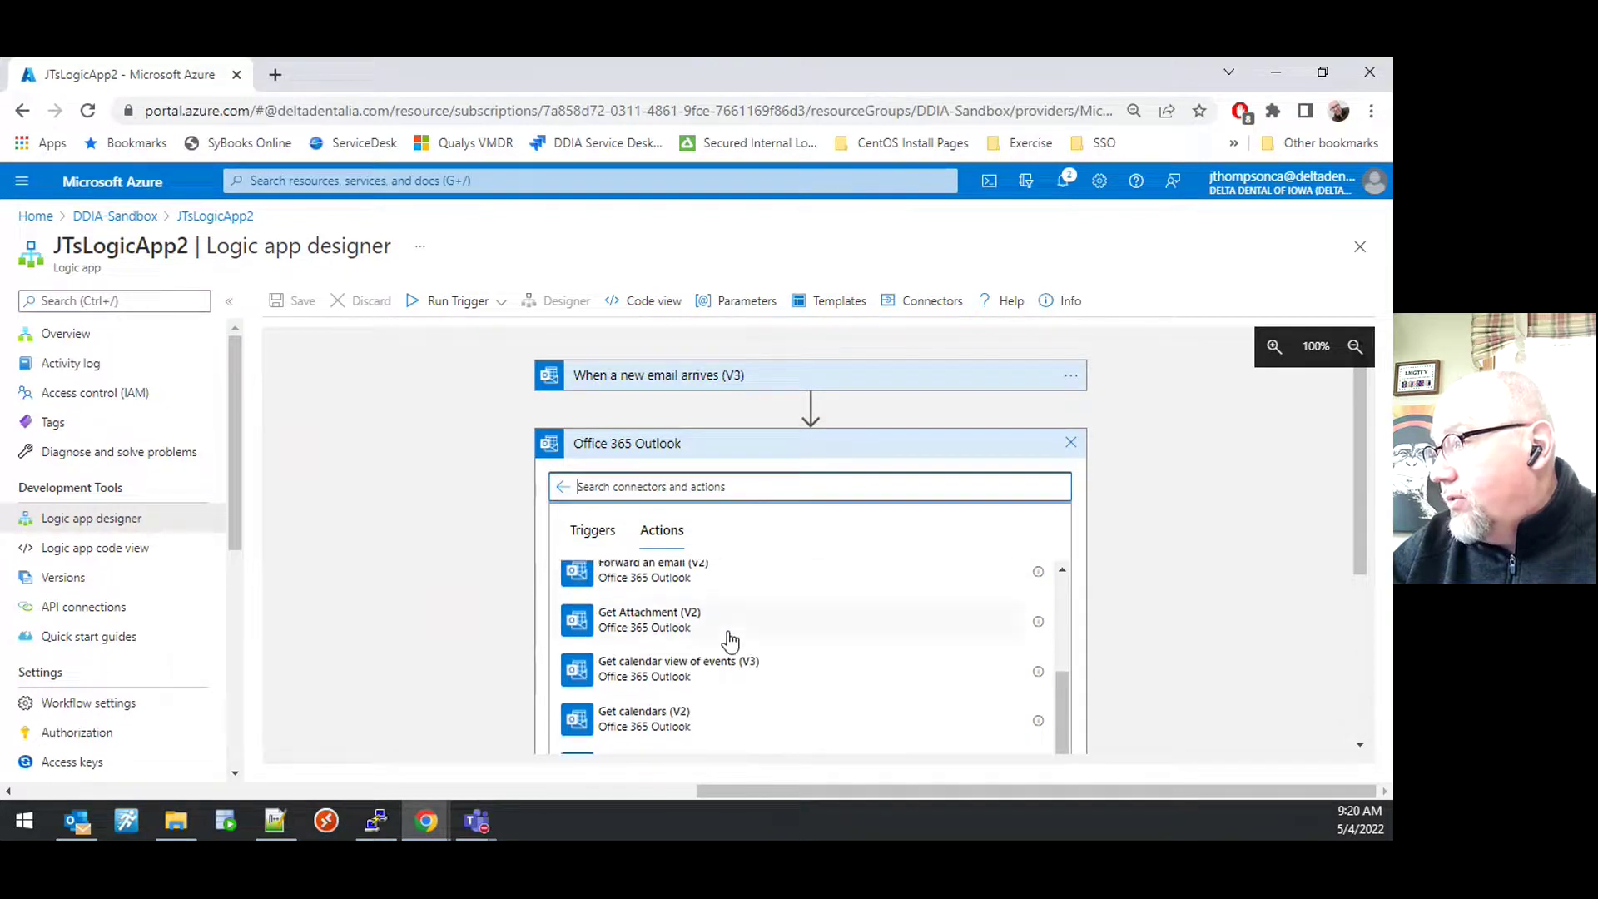
scroll(731, 640, "down", 2)
scroll(727, 643, "down", 2)
scroll(727, 644, "down", 2)
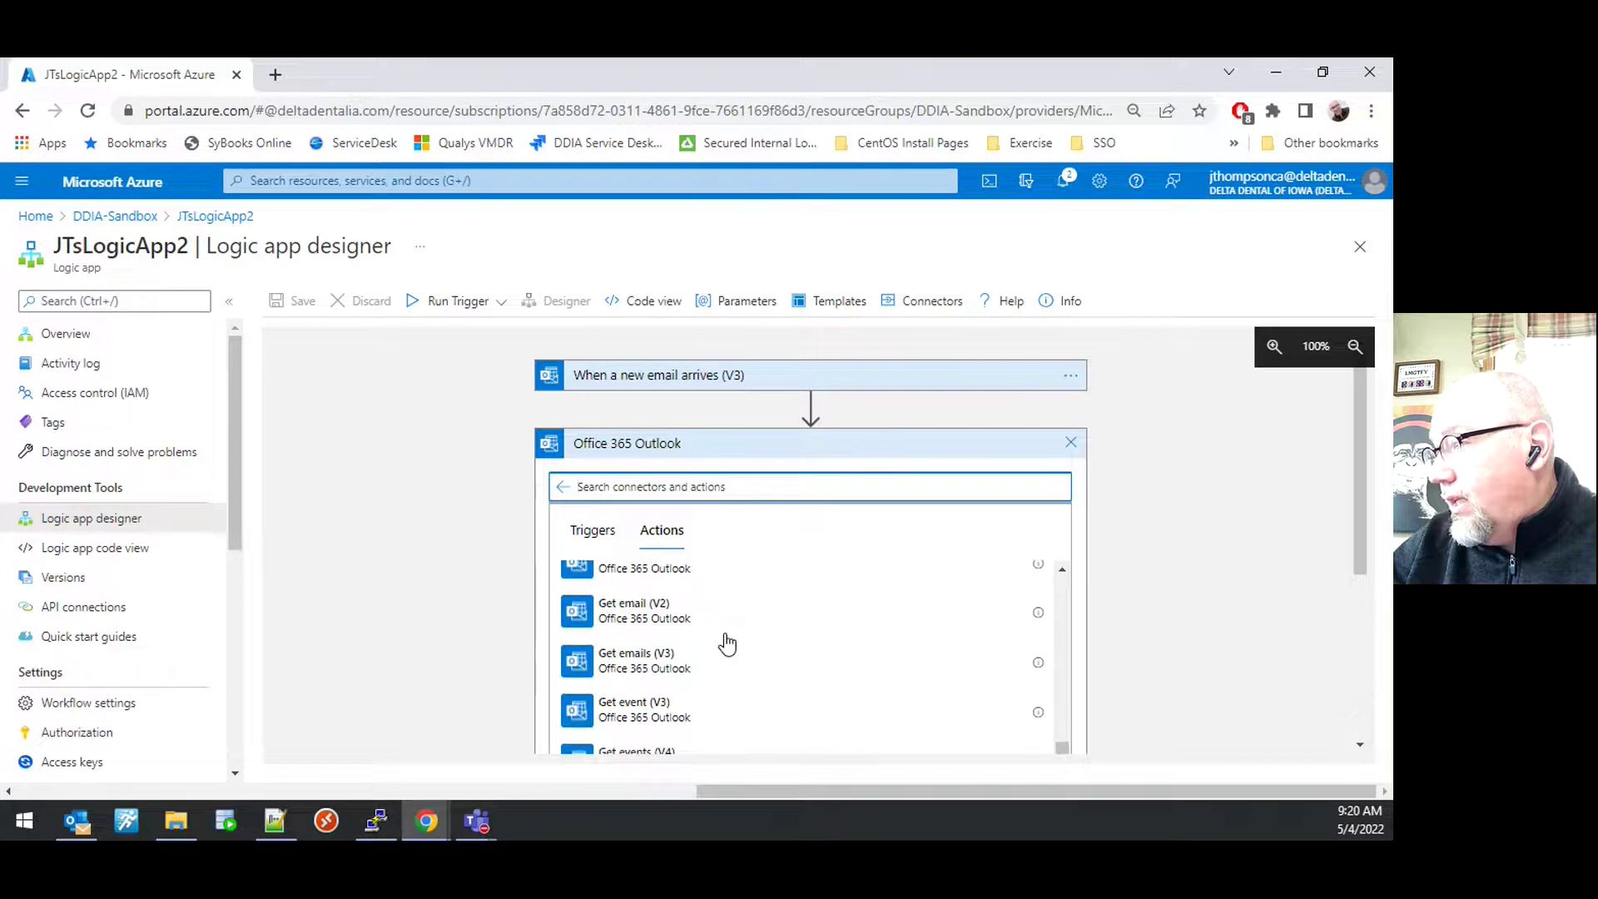
scroll(727, 643, "down", 2)
scroll(726, 642, "down", 1)
scroll(727, 643, "down", 2)
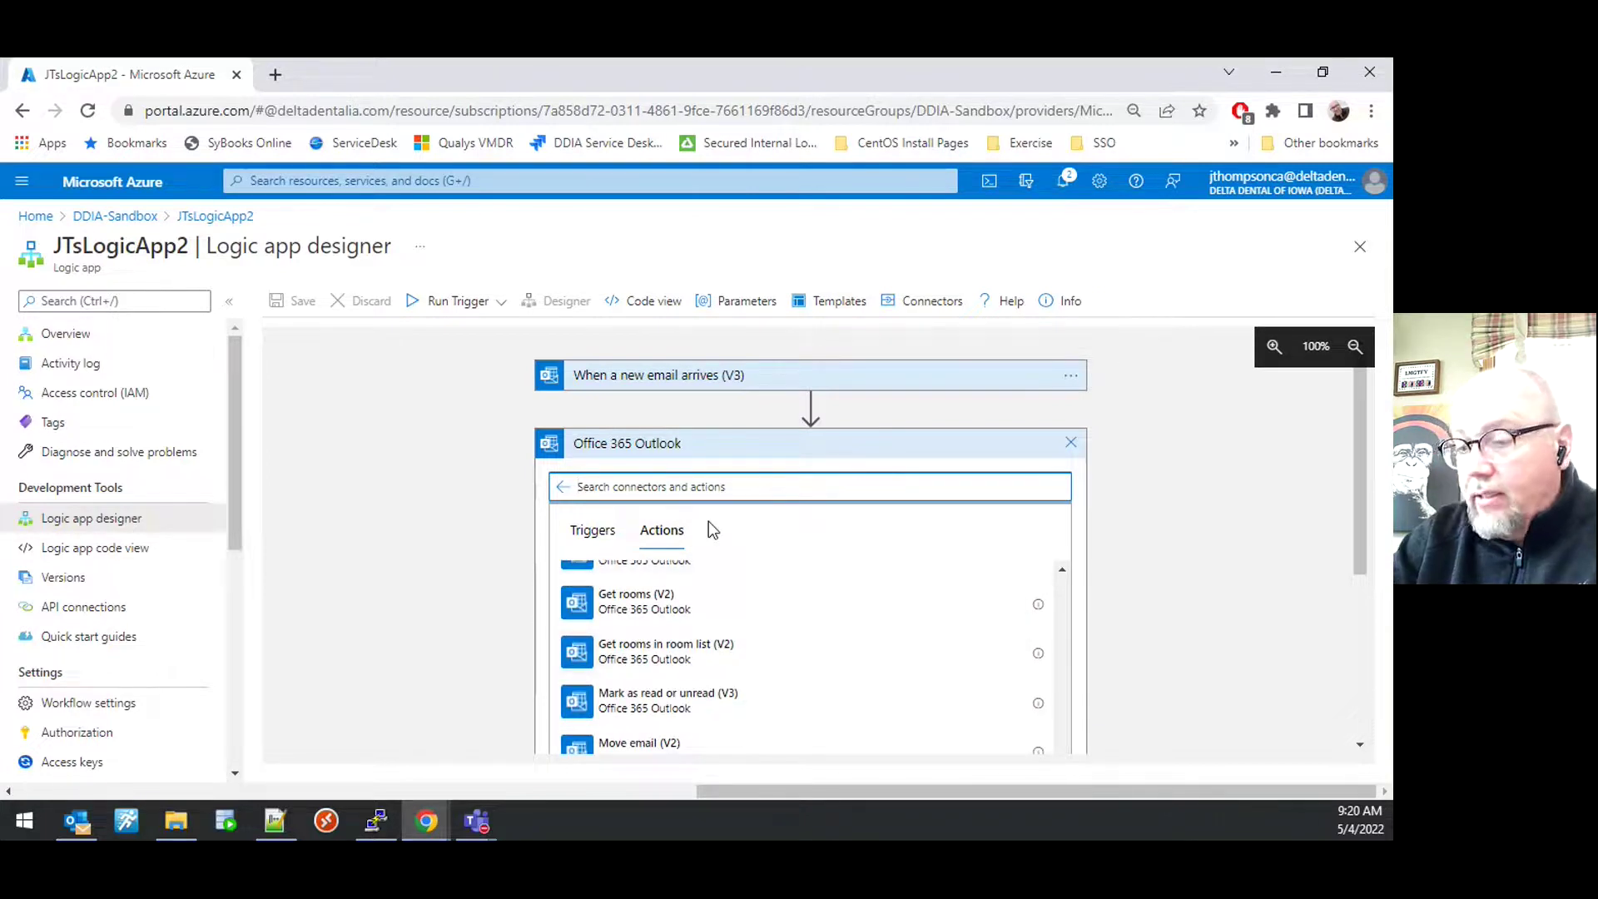
type("approval")
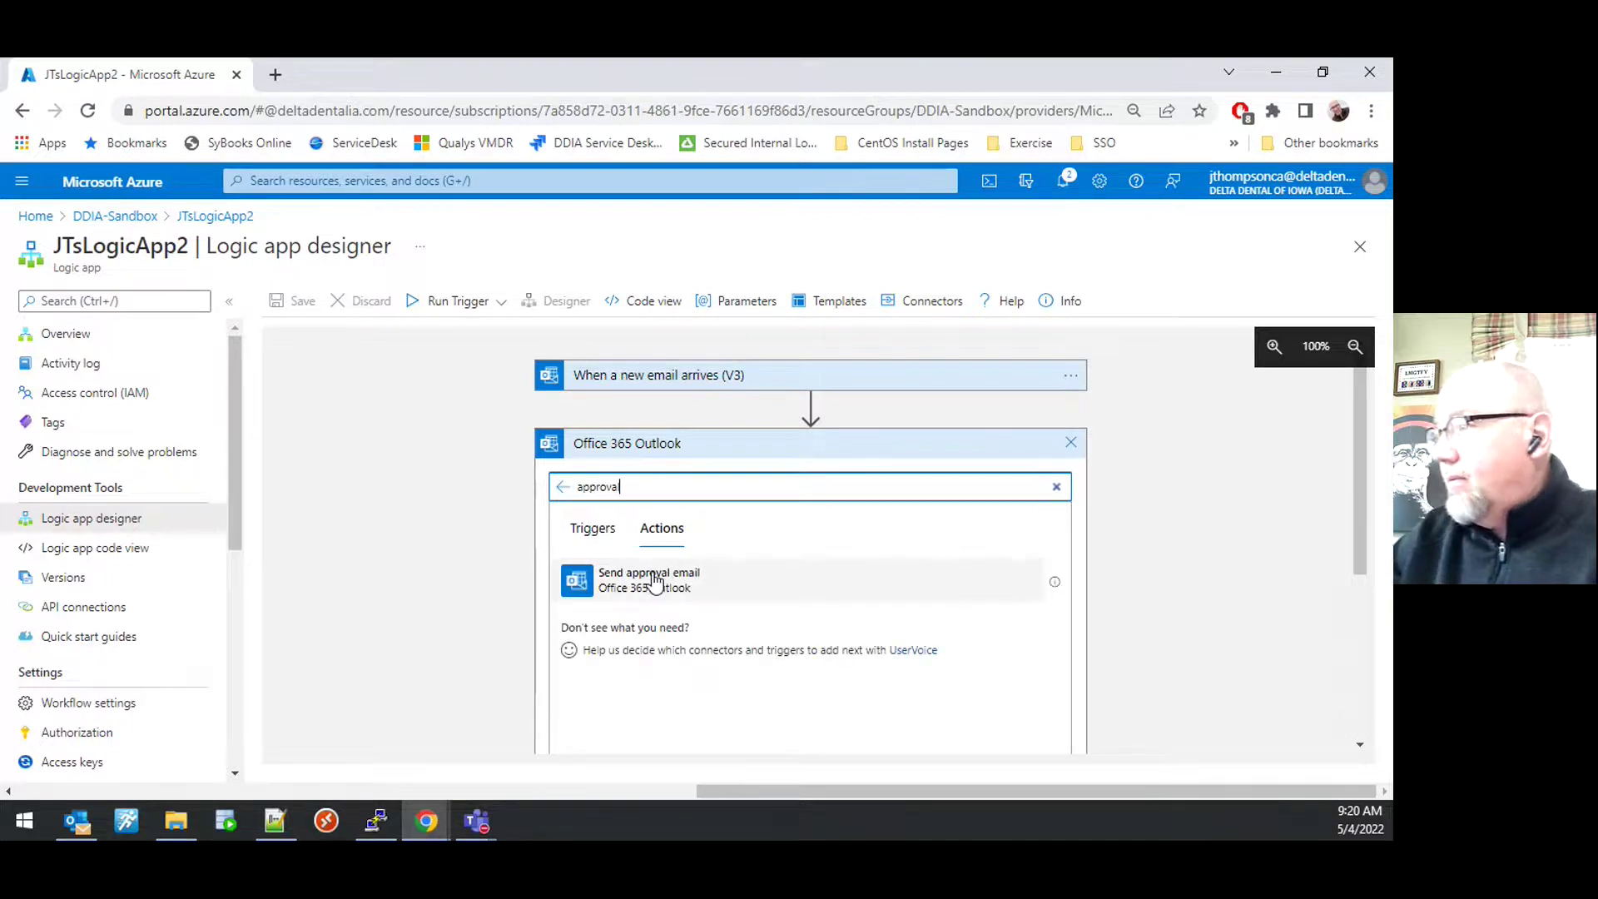
- Add Send approval email with the recipient address and subject 'Approval Request for JTsLogicApp2'
left_click(654, 581)
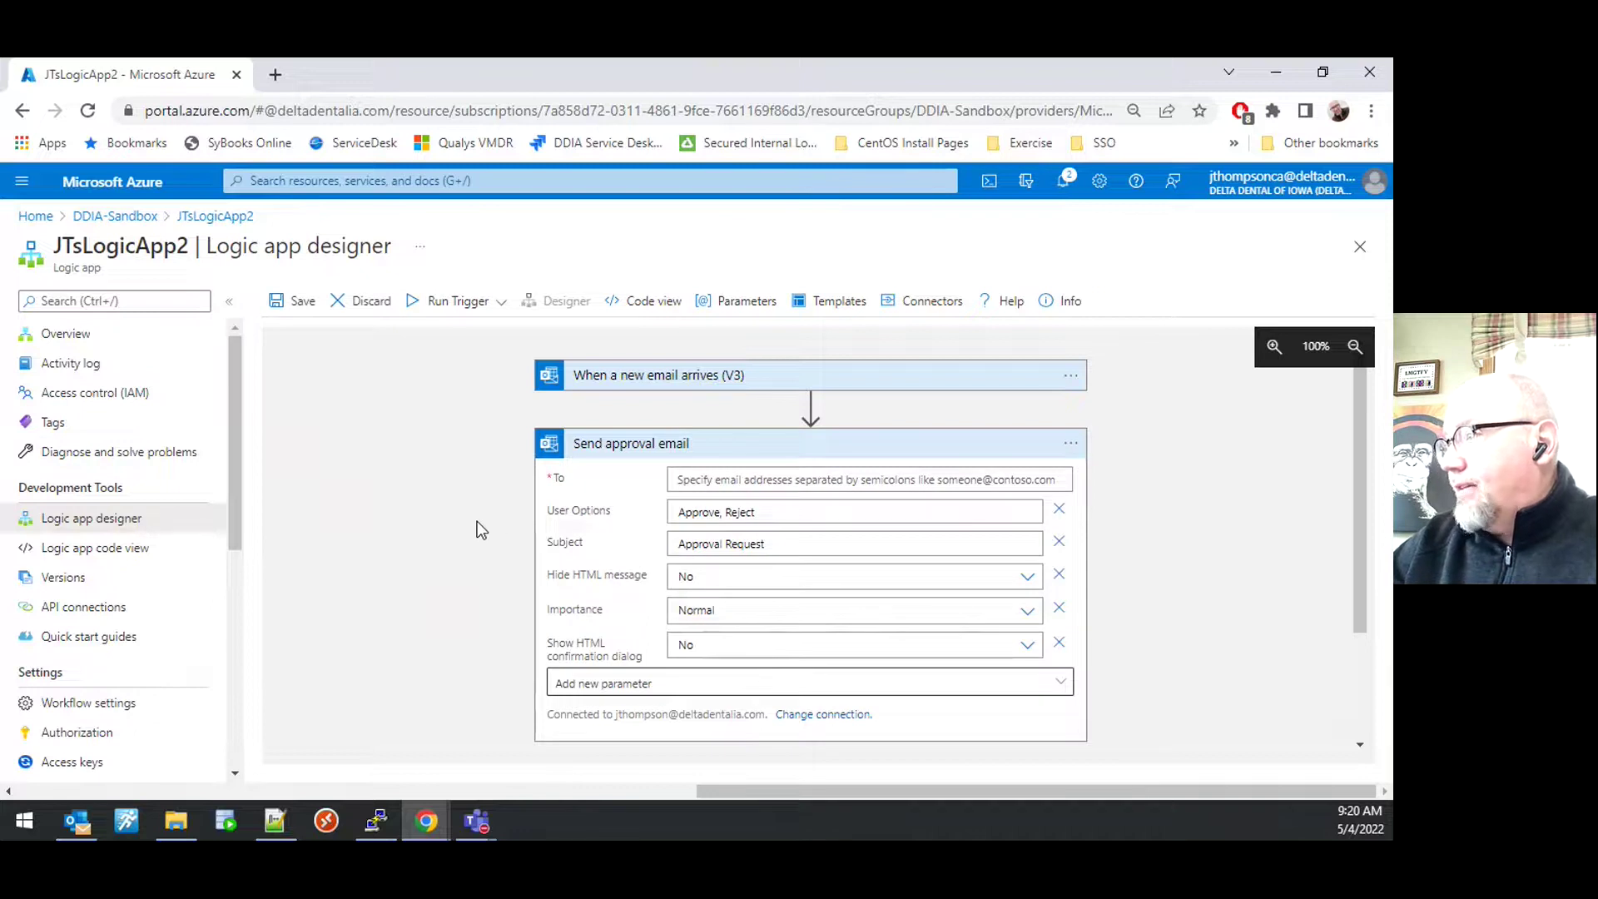
left_click(807, 481)
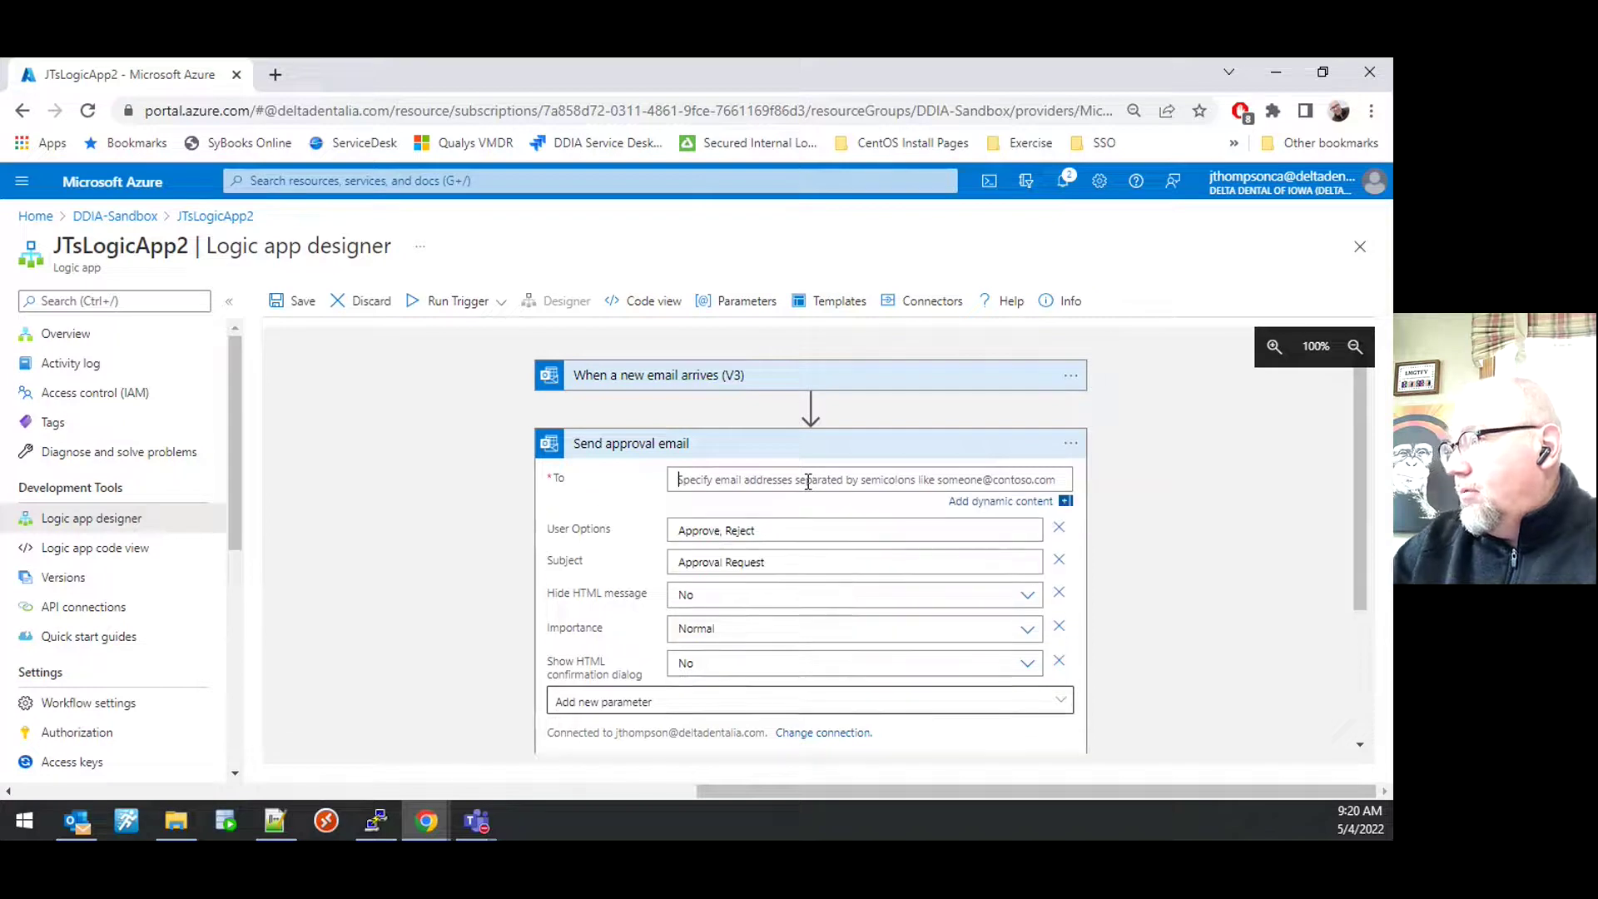
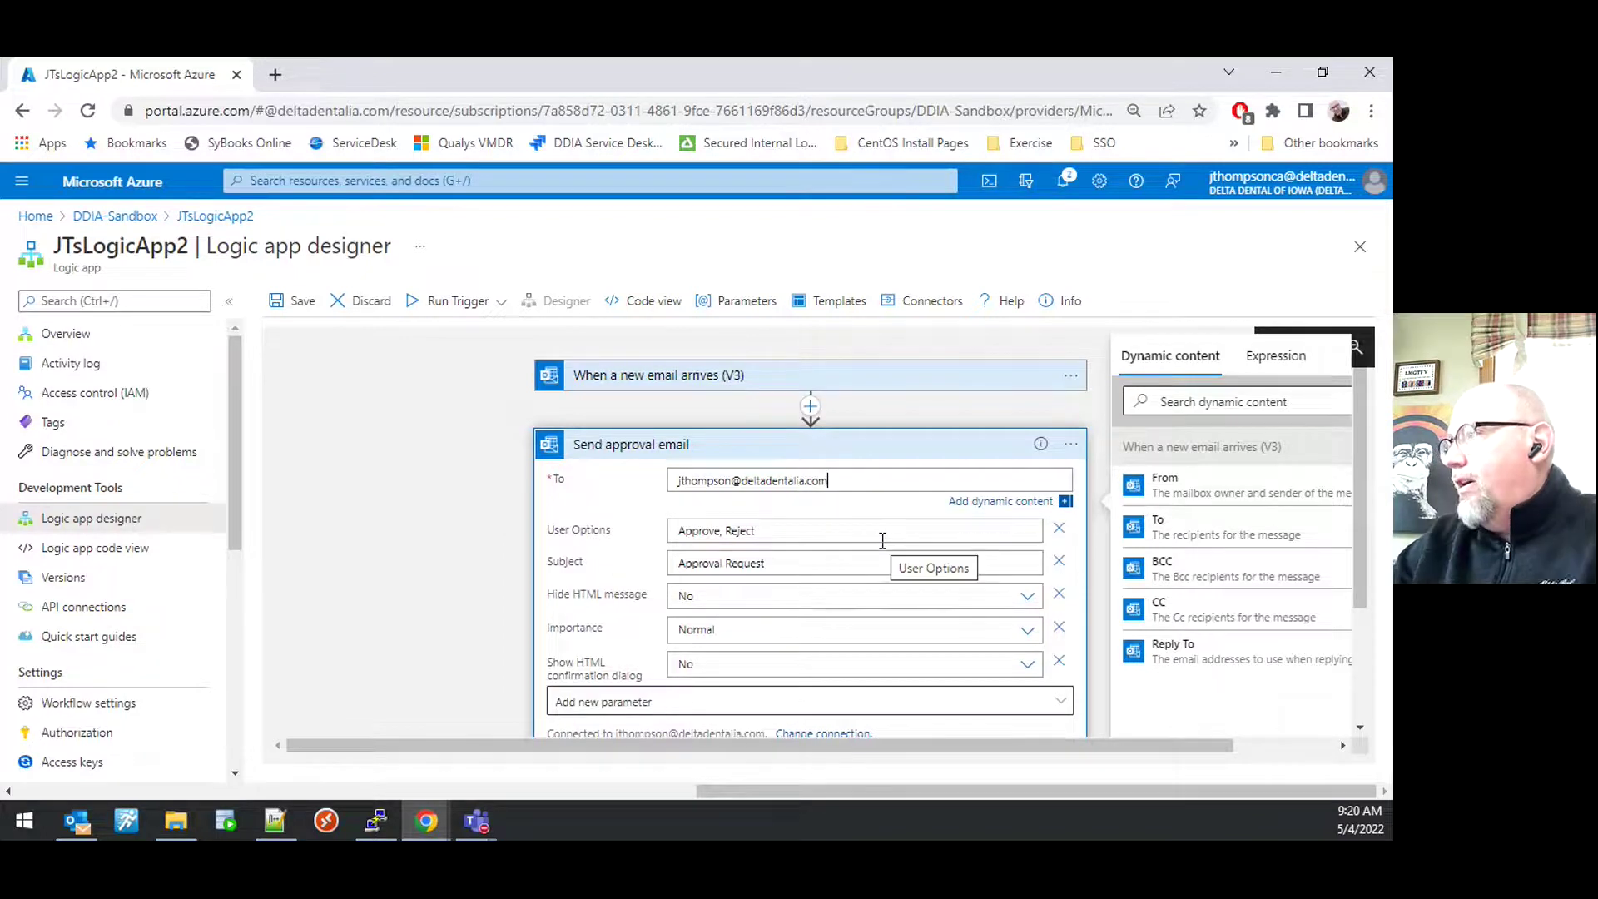
left_click(811, 569)
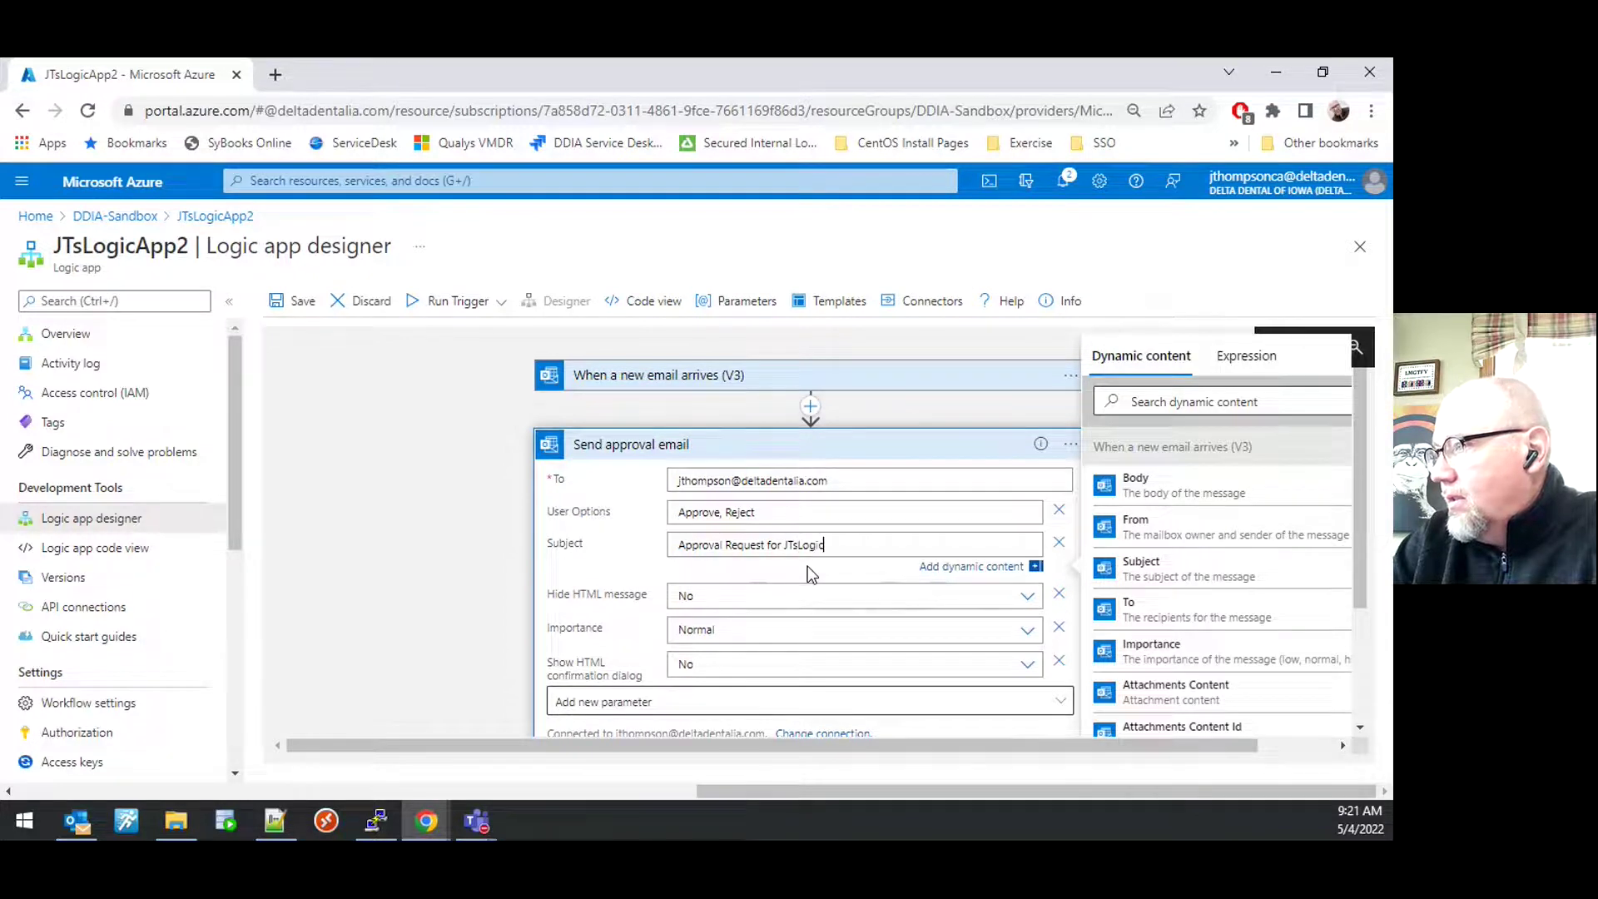
type("p2")
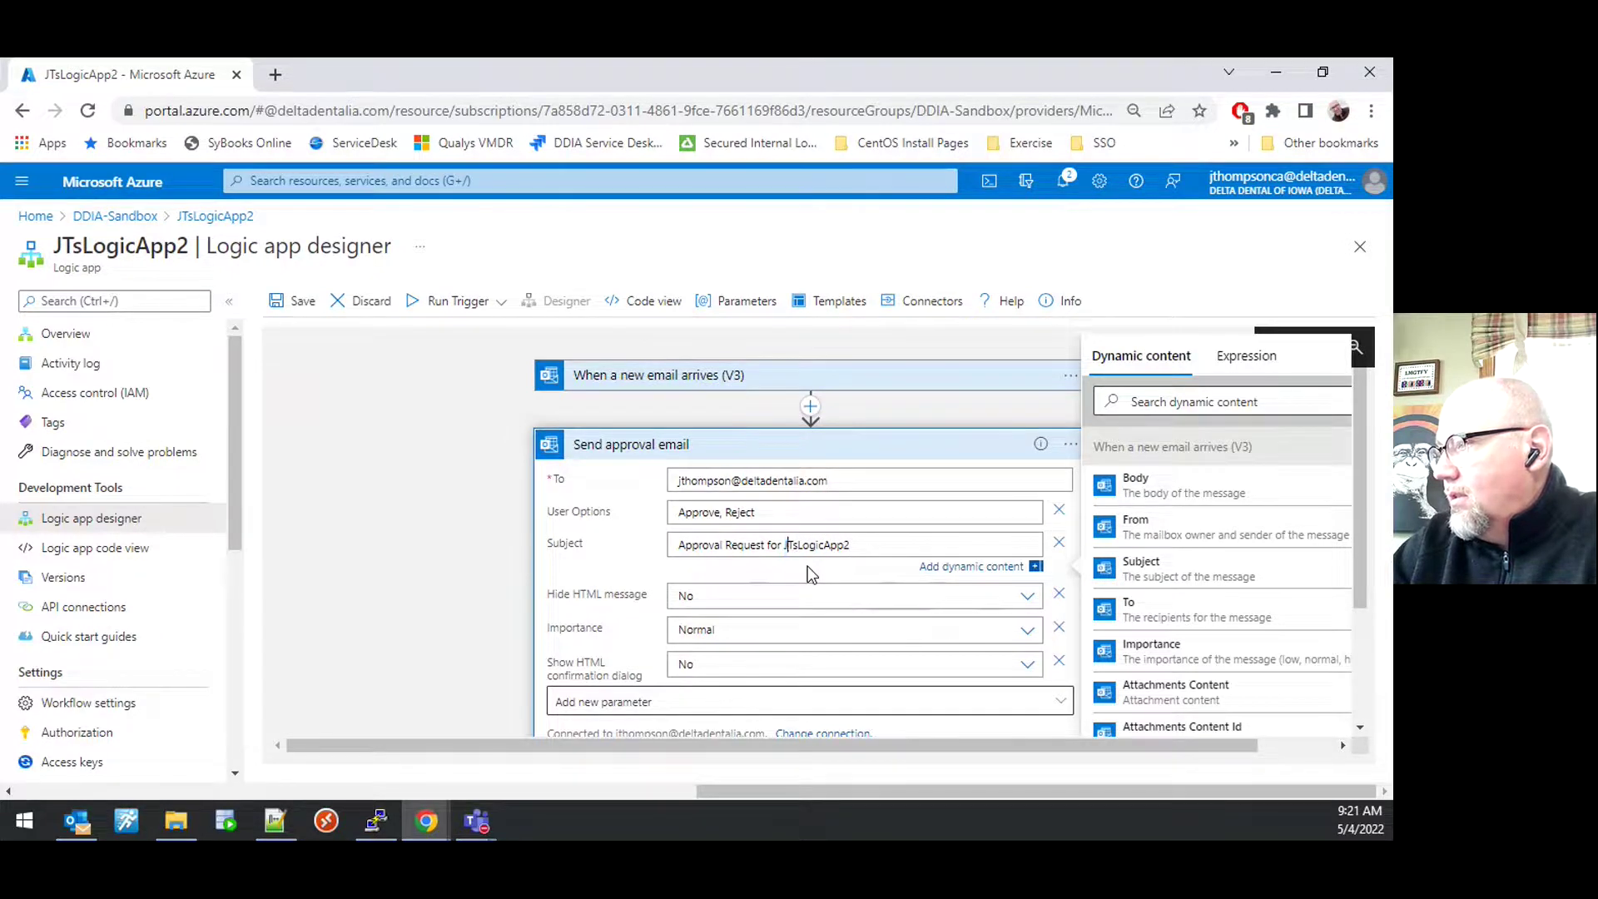
scroll(751, 546, "down", 1)
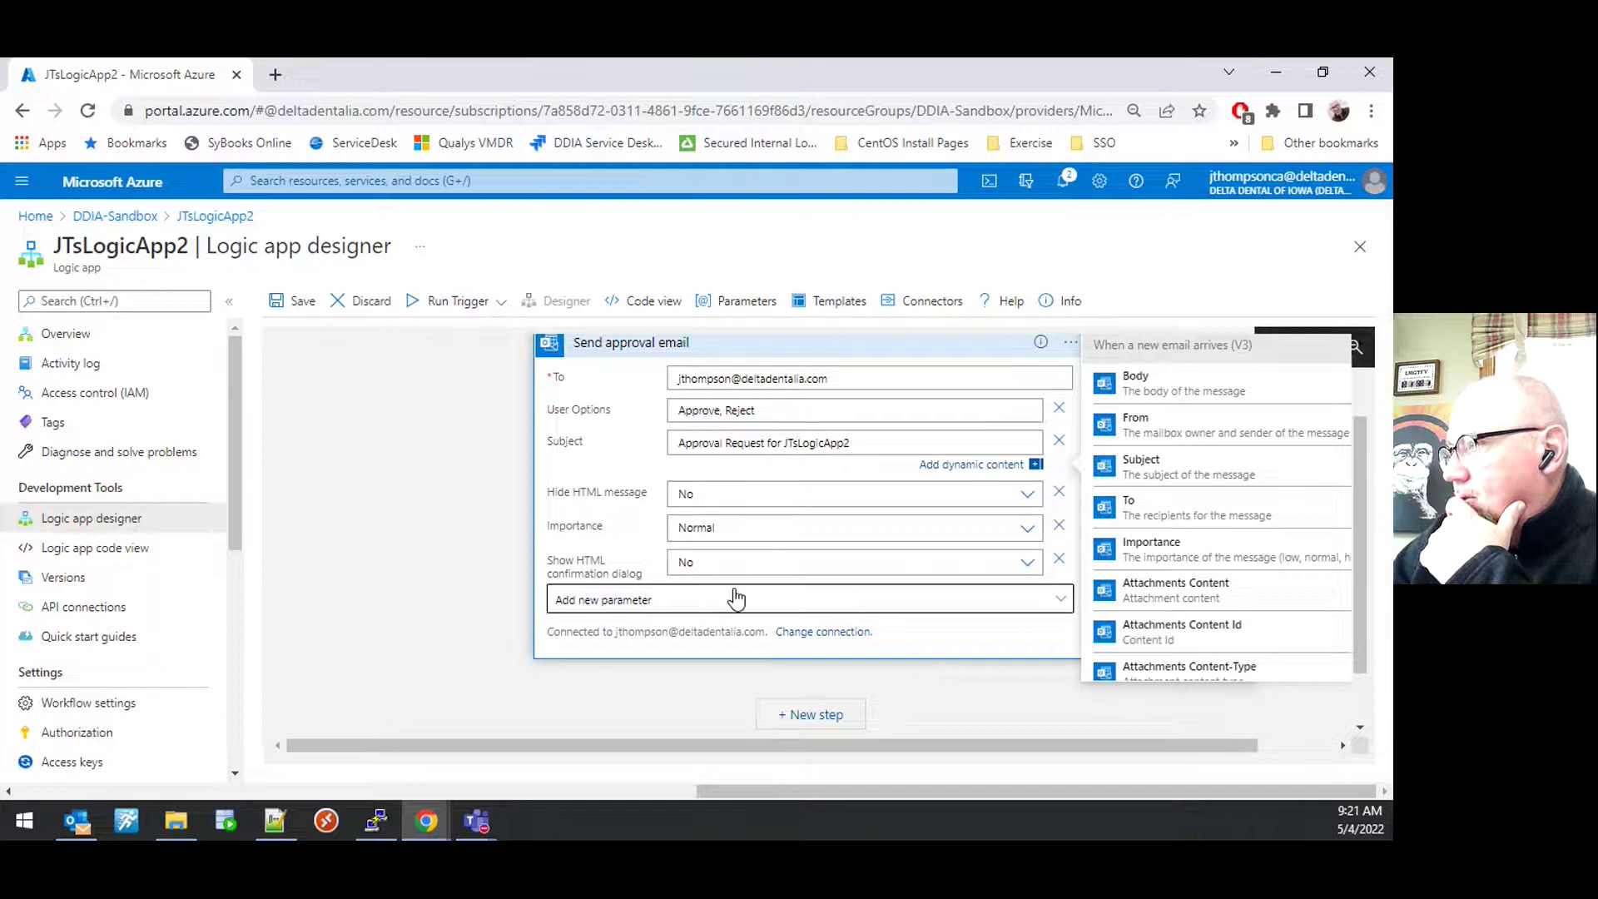
scroll(736, 597, "down", 1)
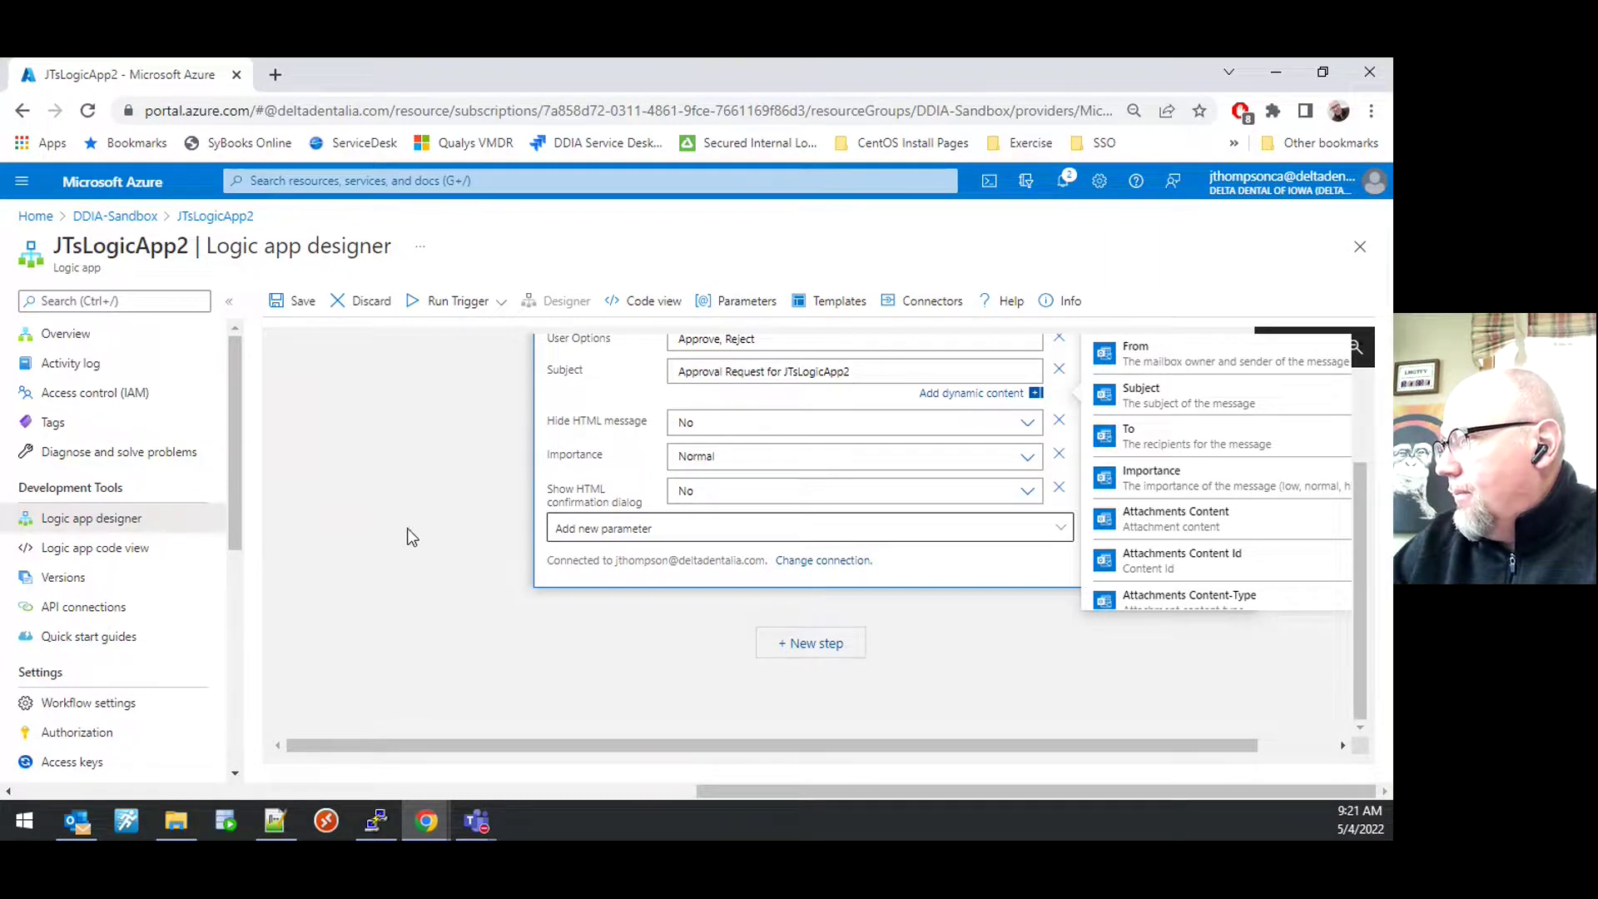
left_click(388, 471)
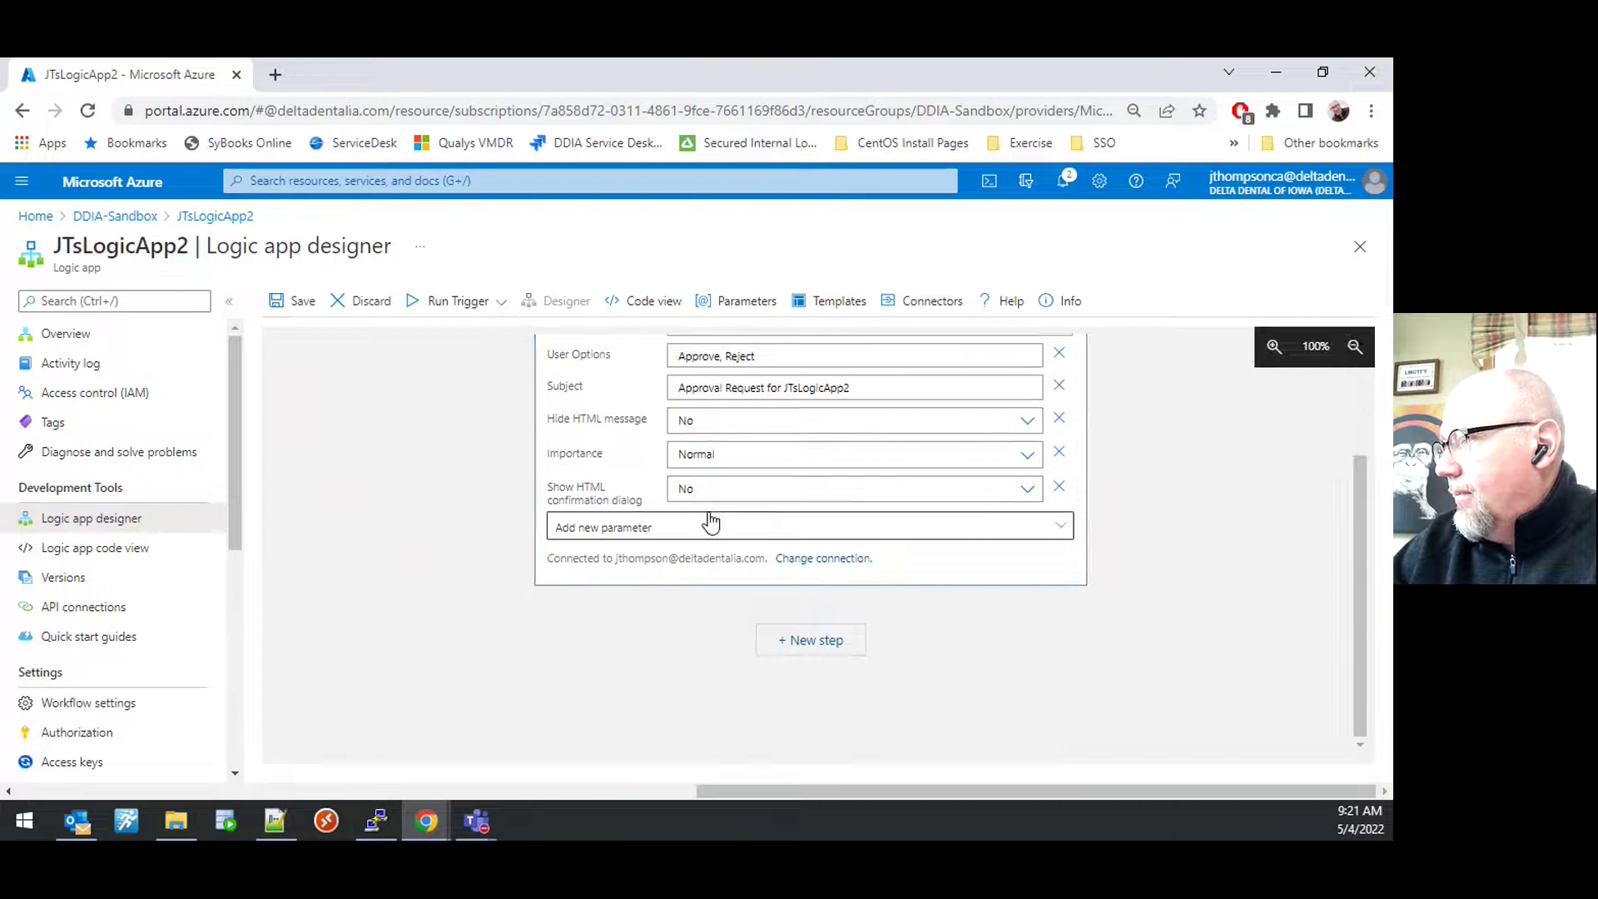
scroll(778, 557, "up", 2)
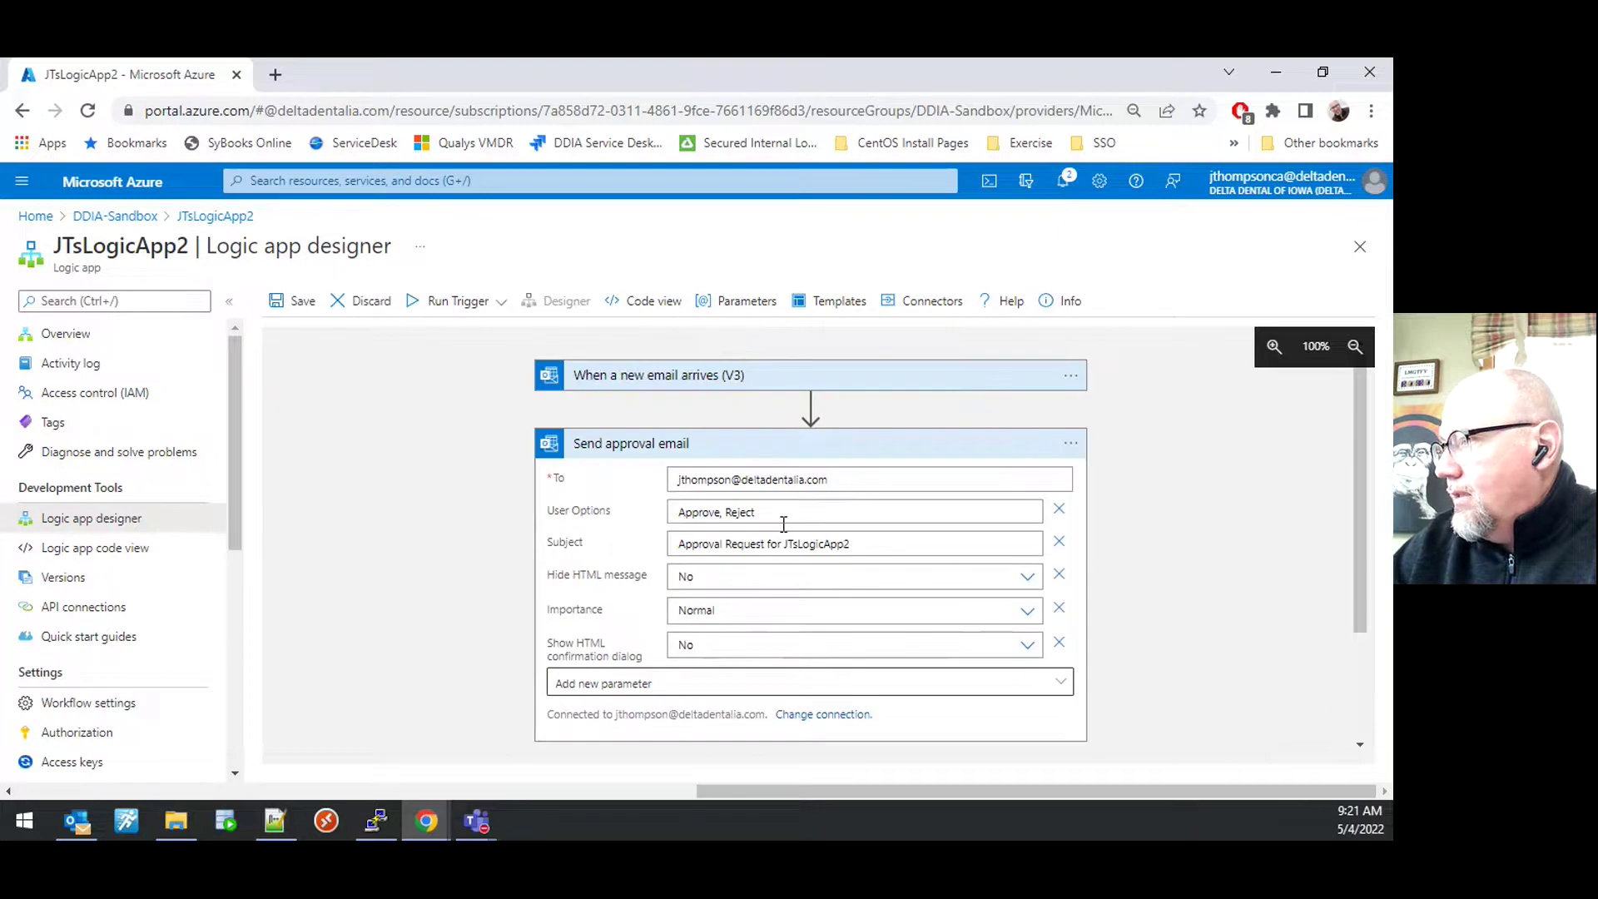
- Save JTsLogicApp2, then select the trigger's subject filter 'Trigger Logic App JTsLogicApp2' for copying
left_click(300, 301)
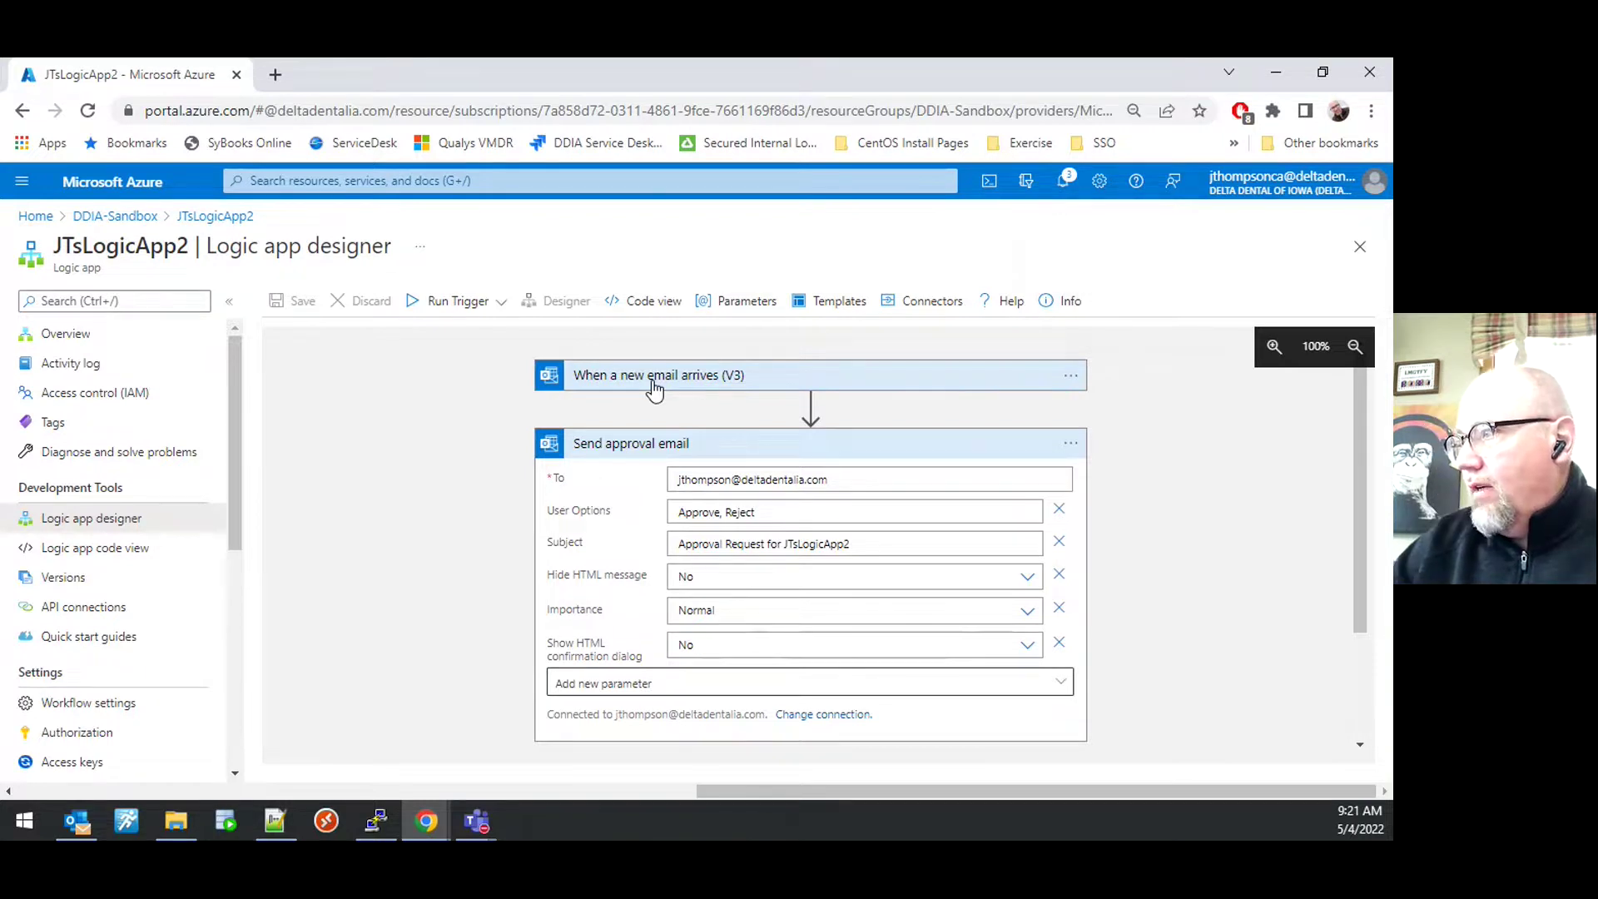
left_click(653, 381)
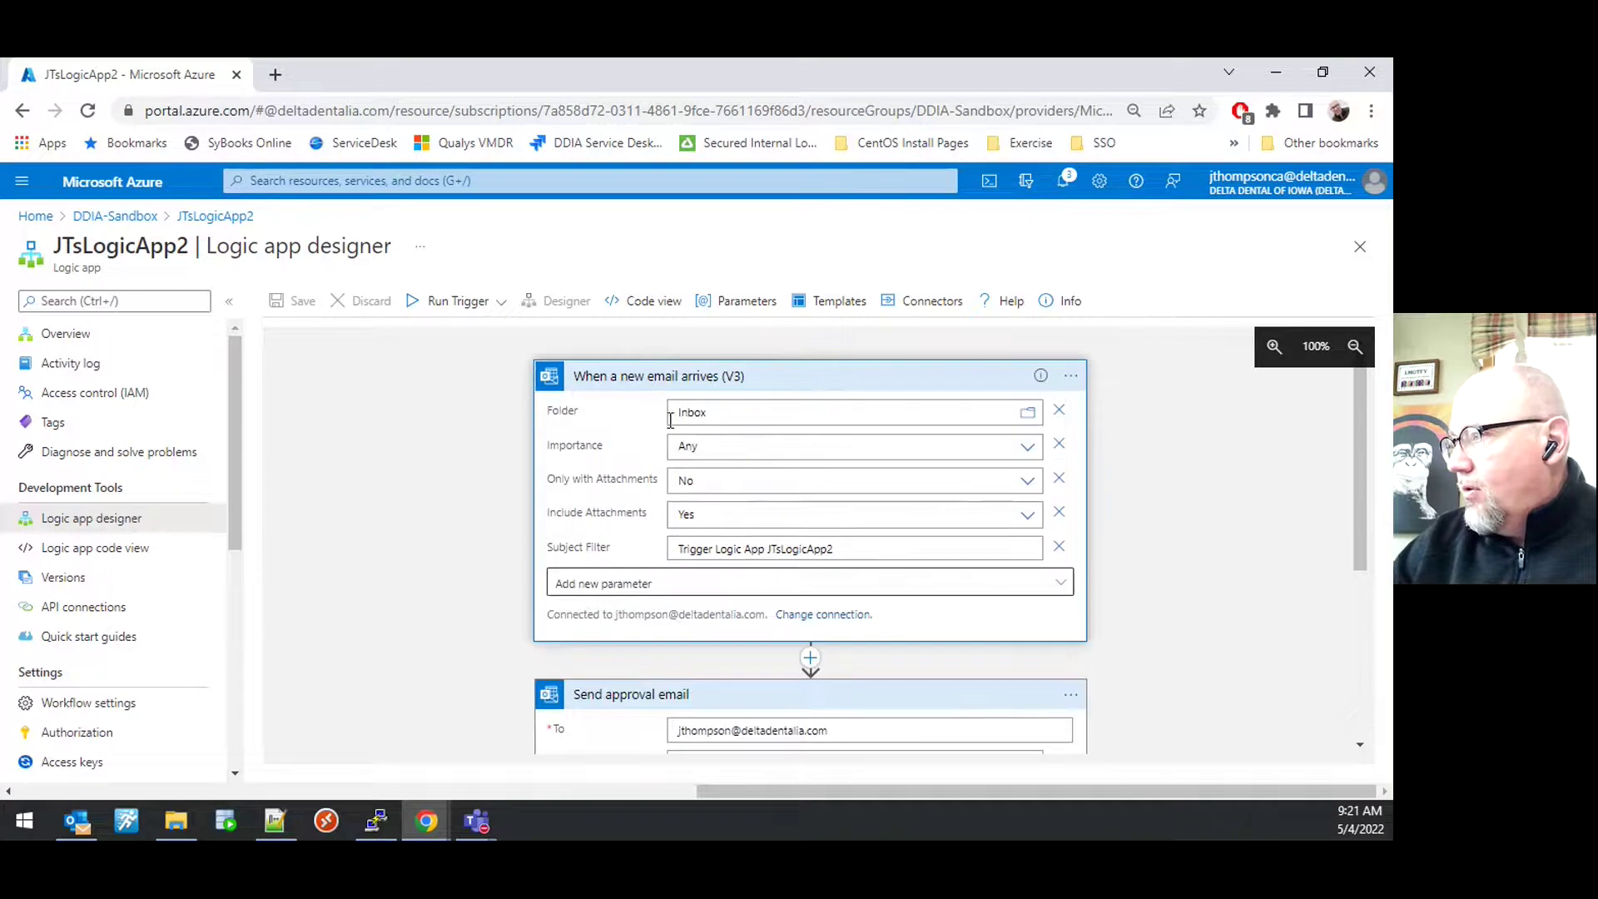
left_click_drag(870, 547, 664, 555)
key("ctrl+c")
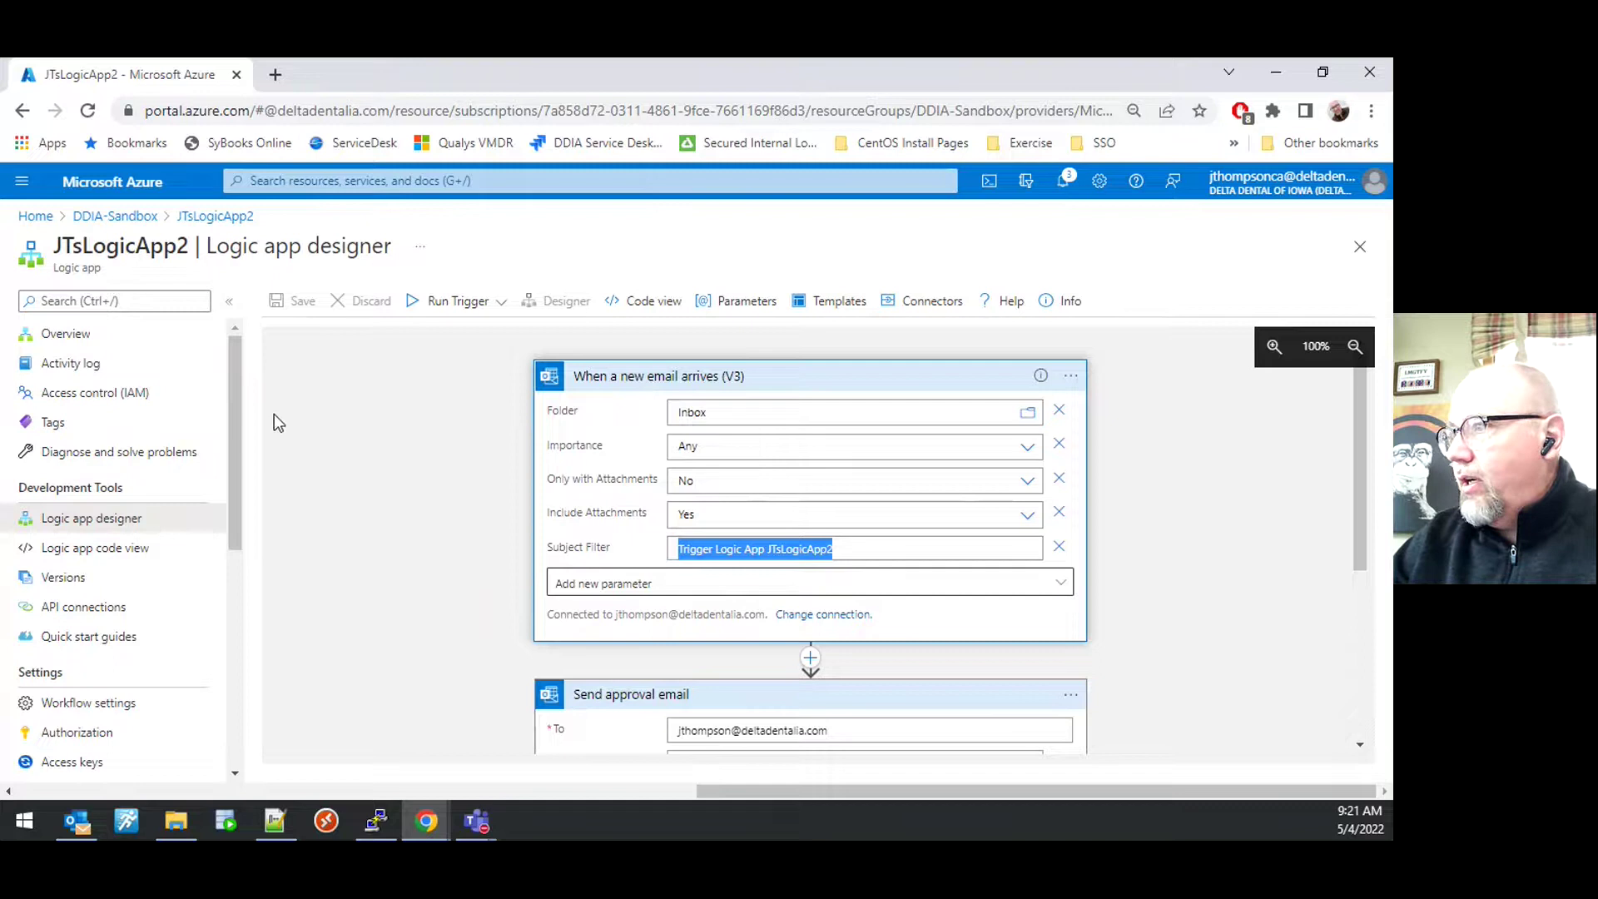
key("alt+Tab")
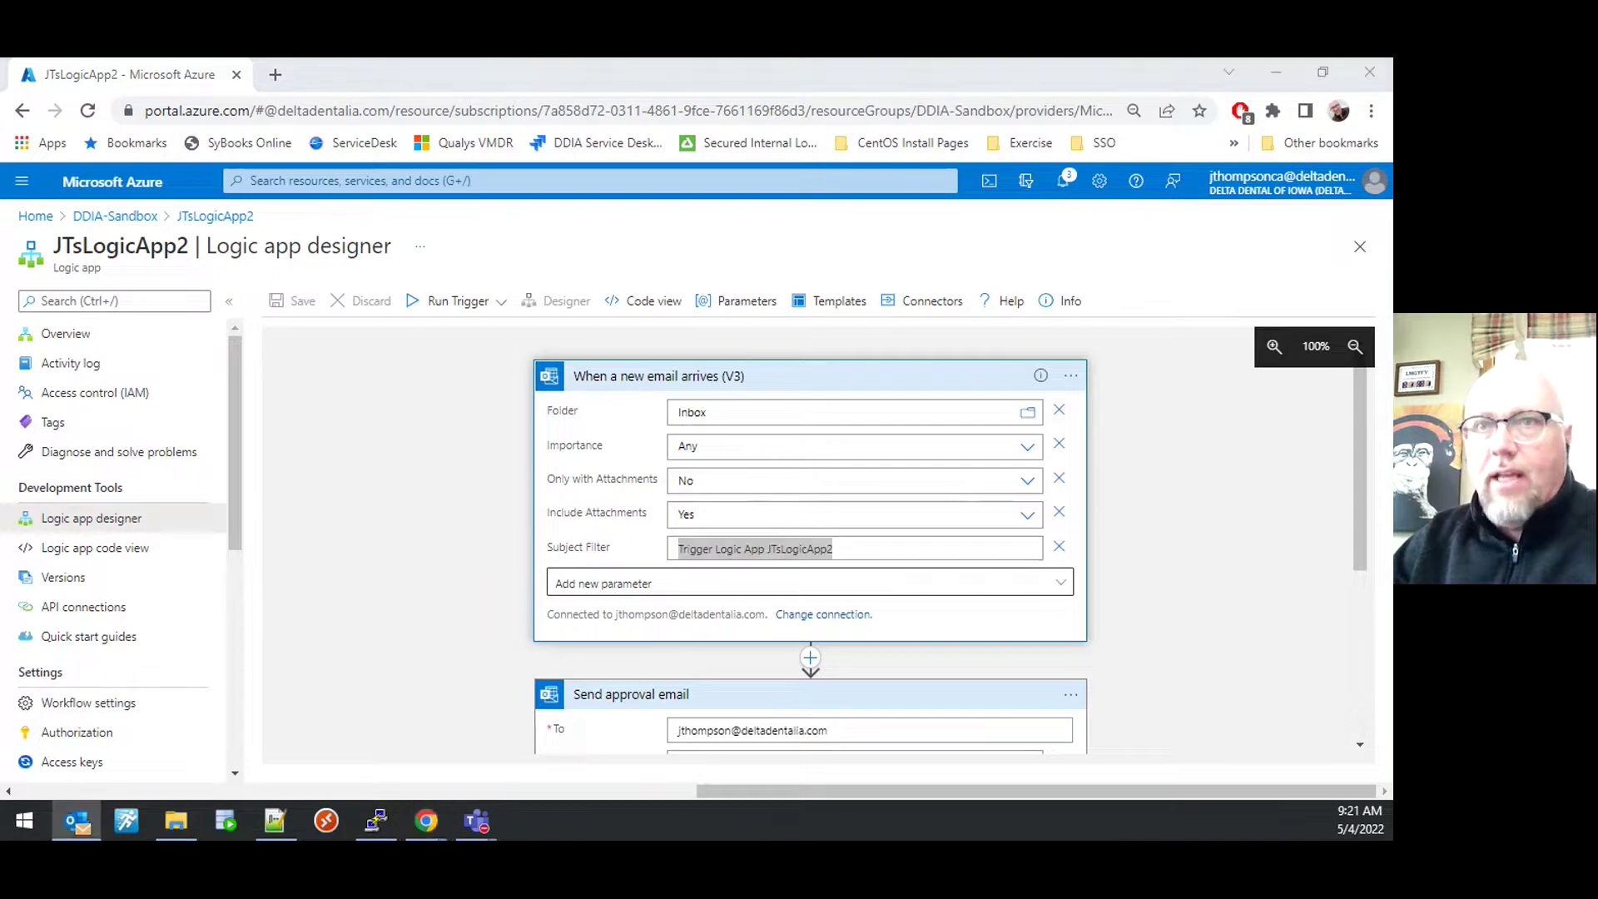
key("ctrl+n")
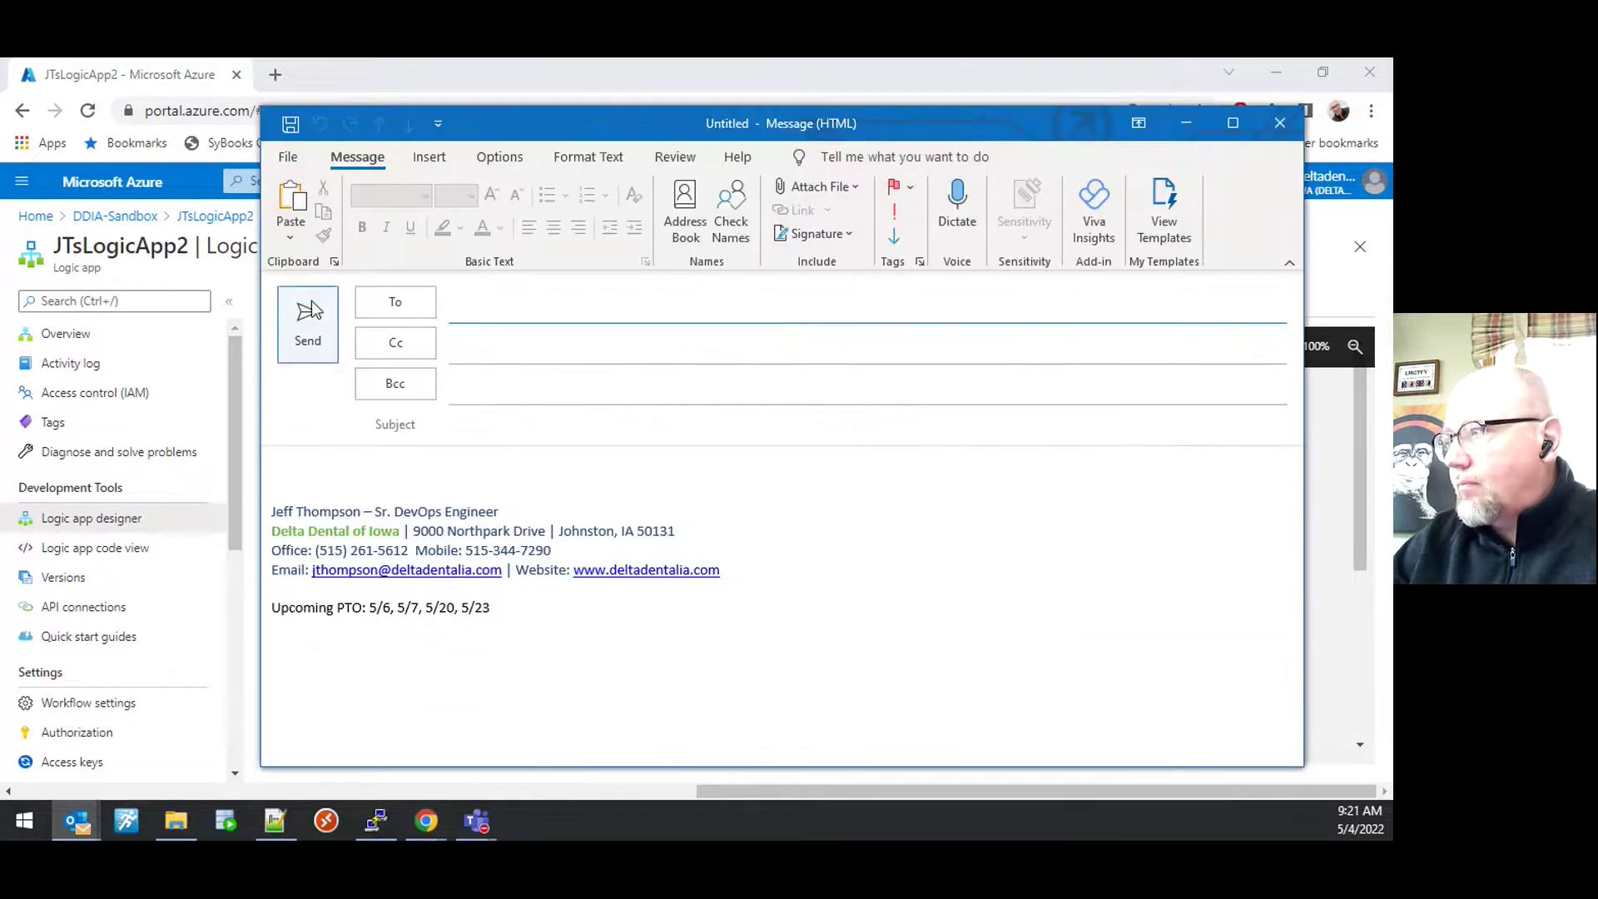
type("jthomp")
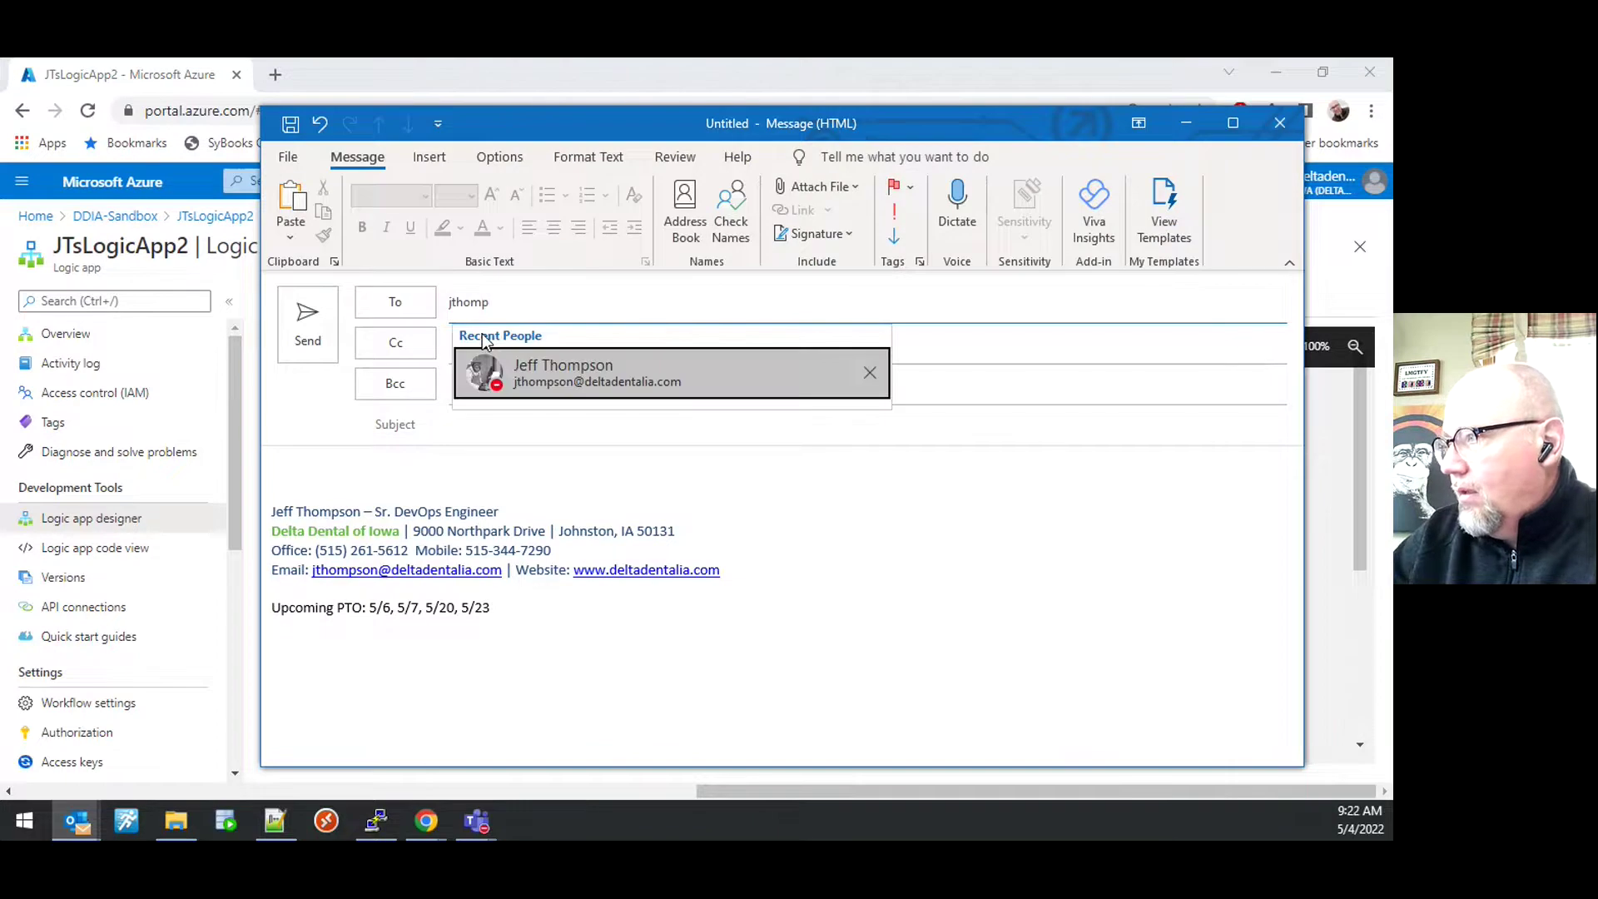
left_click(531, 363)
left_click(510, 432)
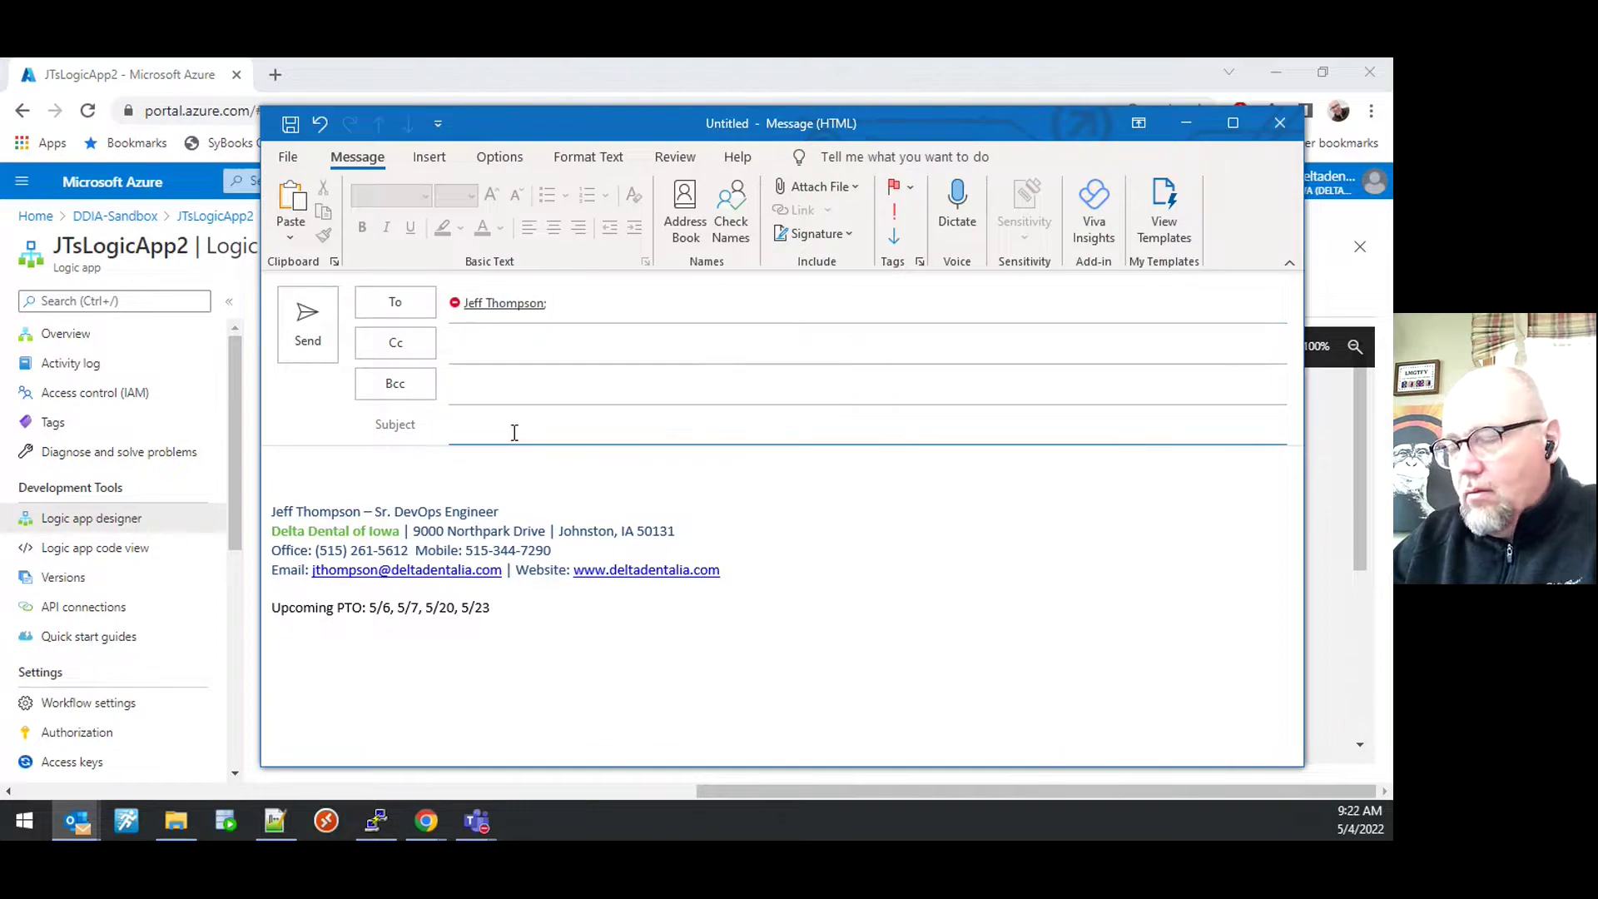
key("ctrl+v")
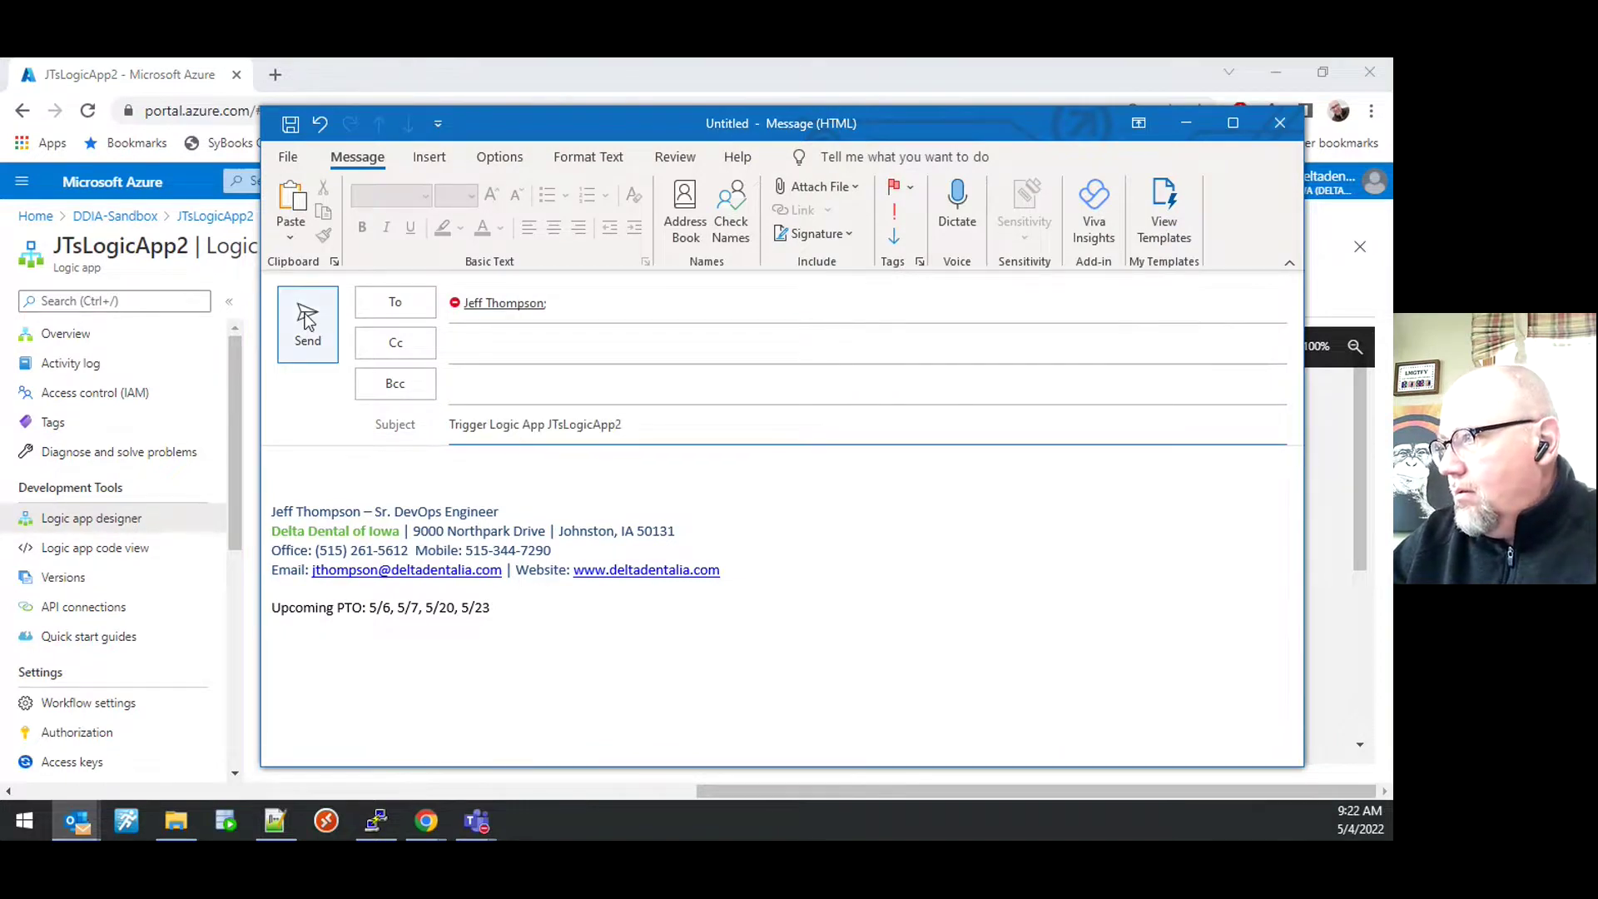
left_click(308, 320)
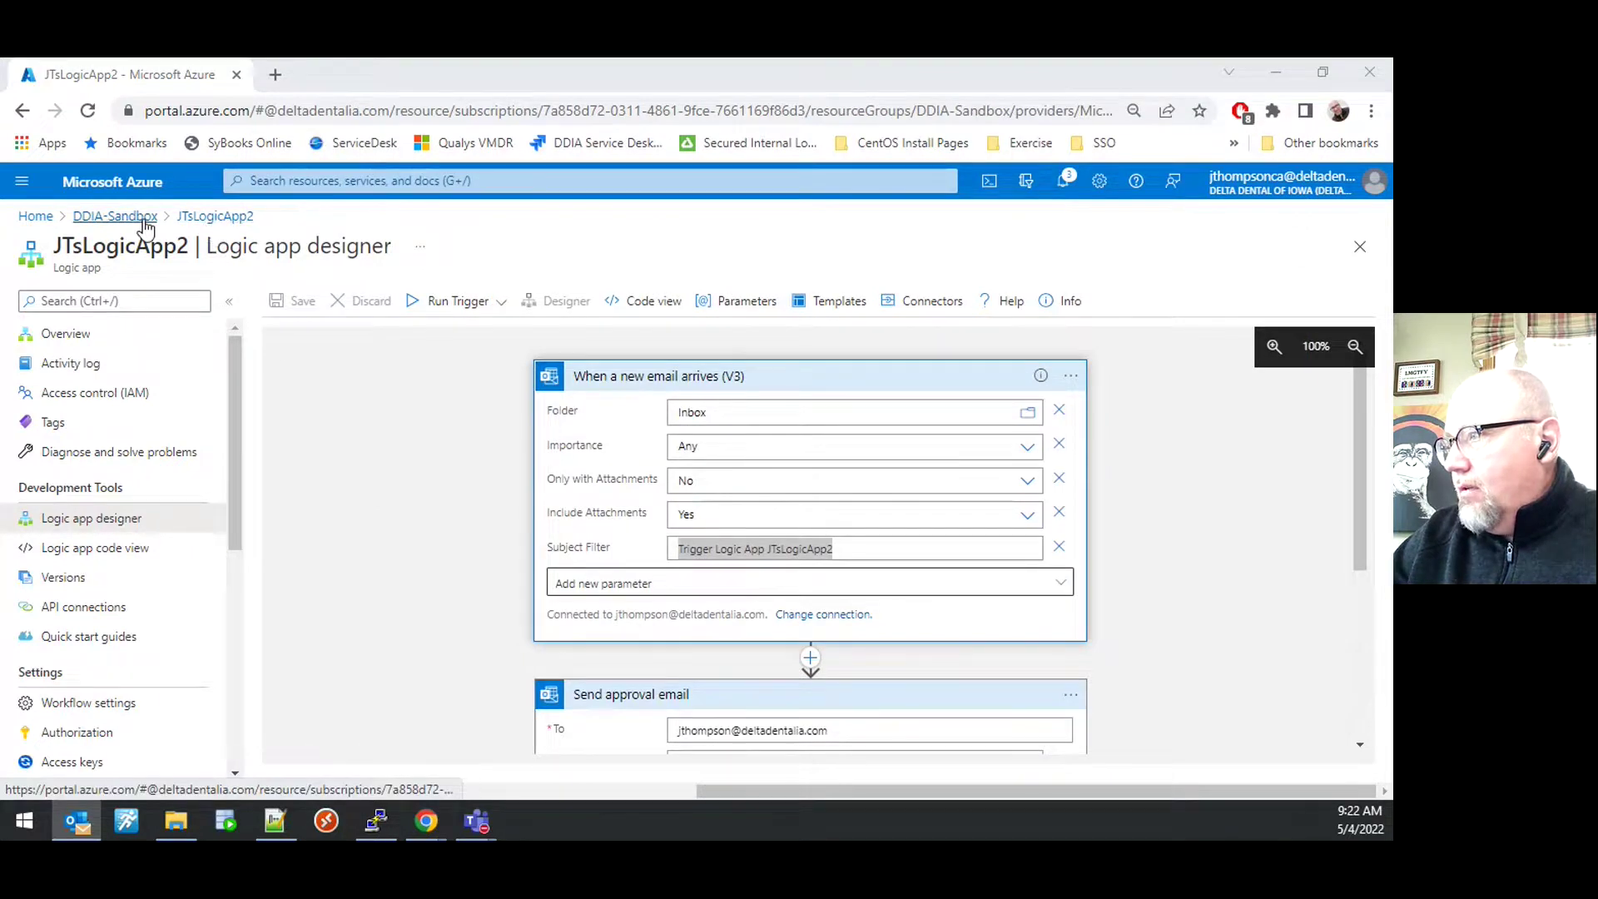
- Refresh JTsLogicApp2's Overview until the 9:22 AM run appears, and close the received email
left_click(212, 217)
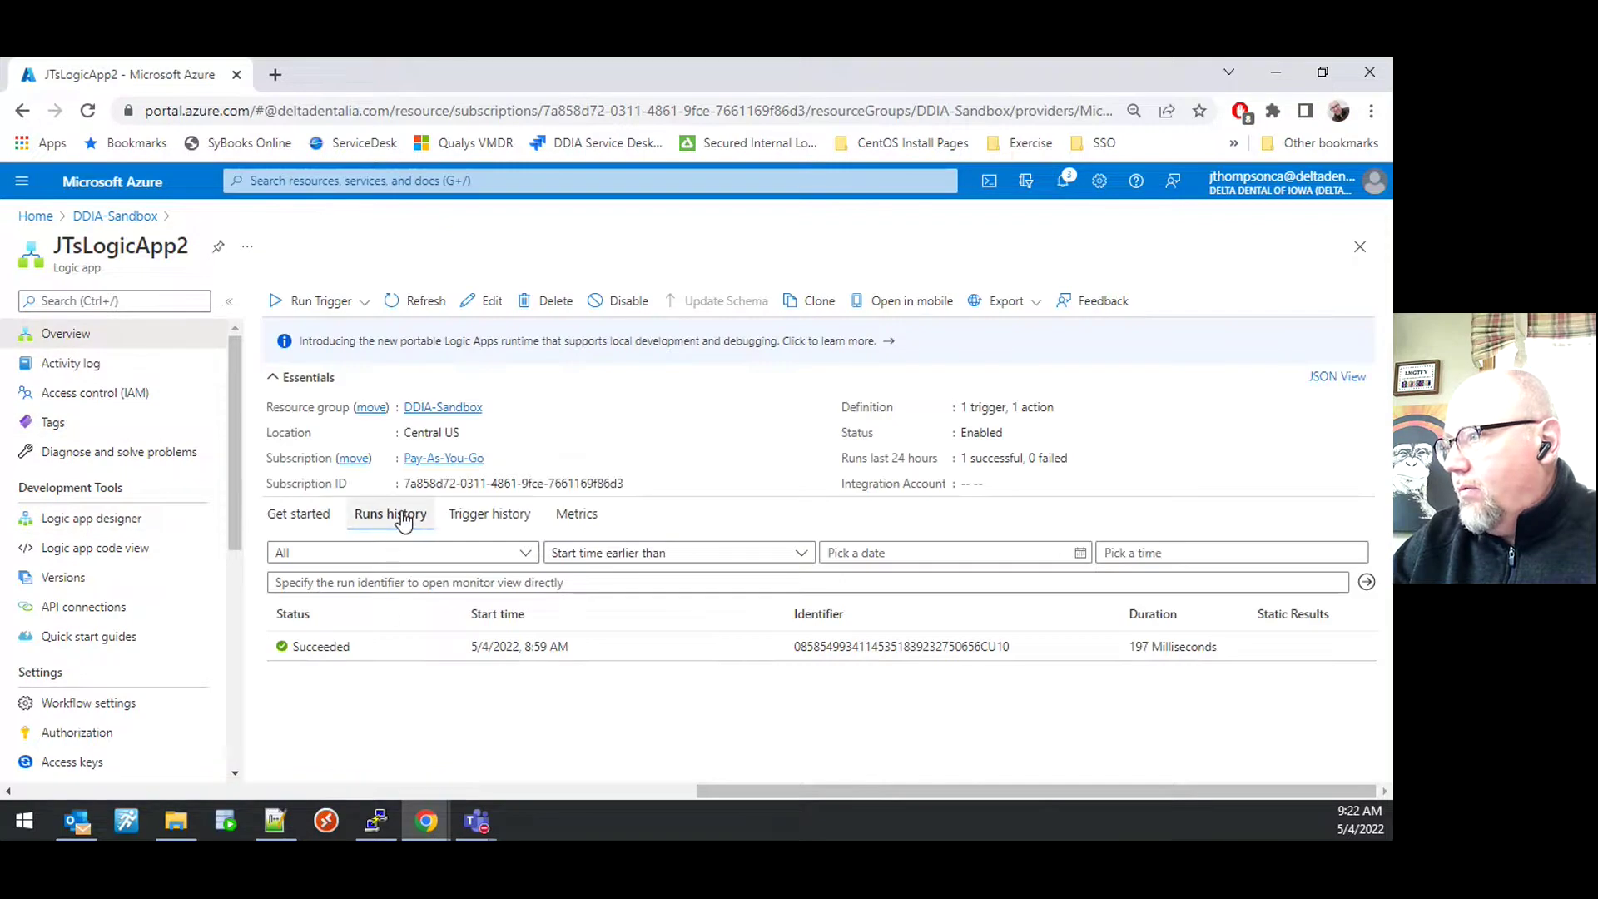
left_click(412, 309)
left_click(412, 309)
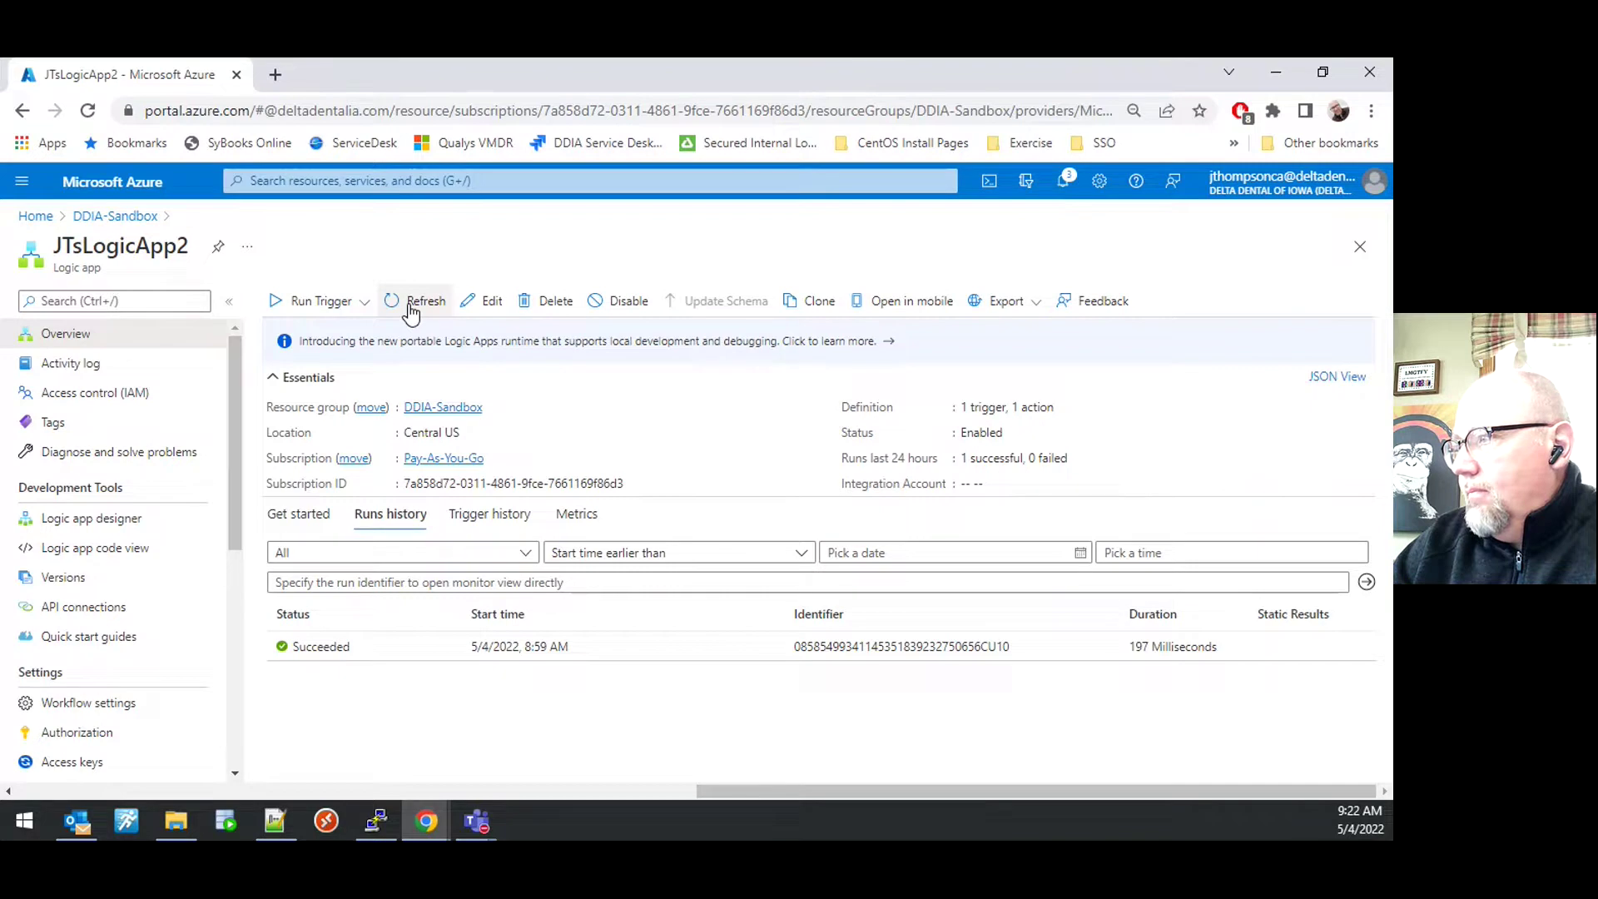
left_click(413, 310)
left_click(412, 310)
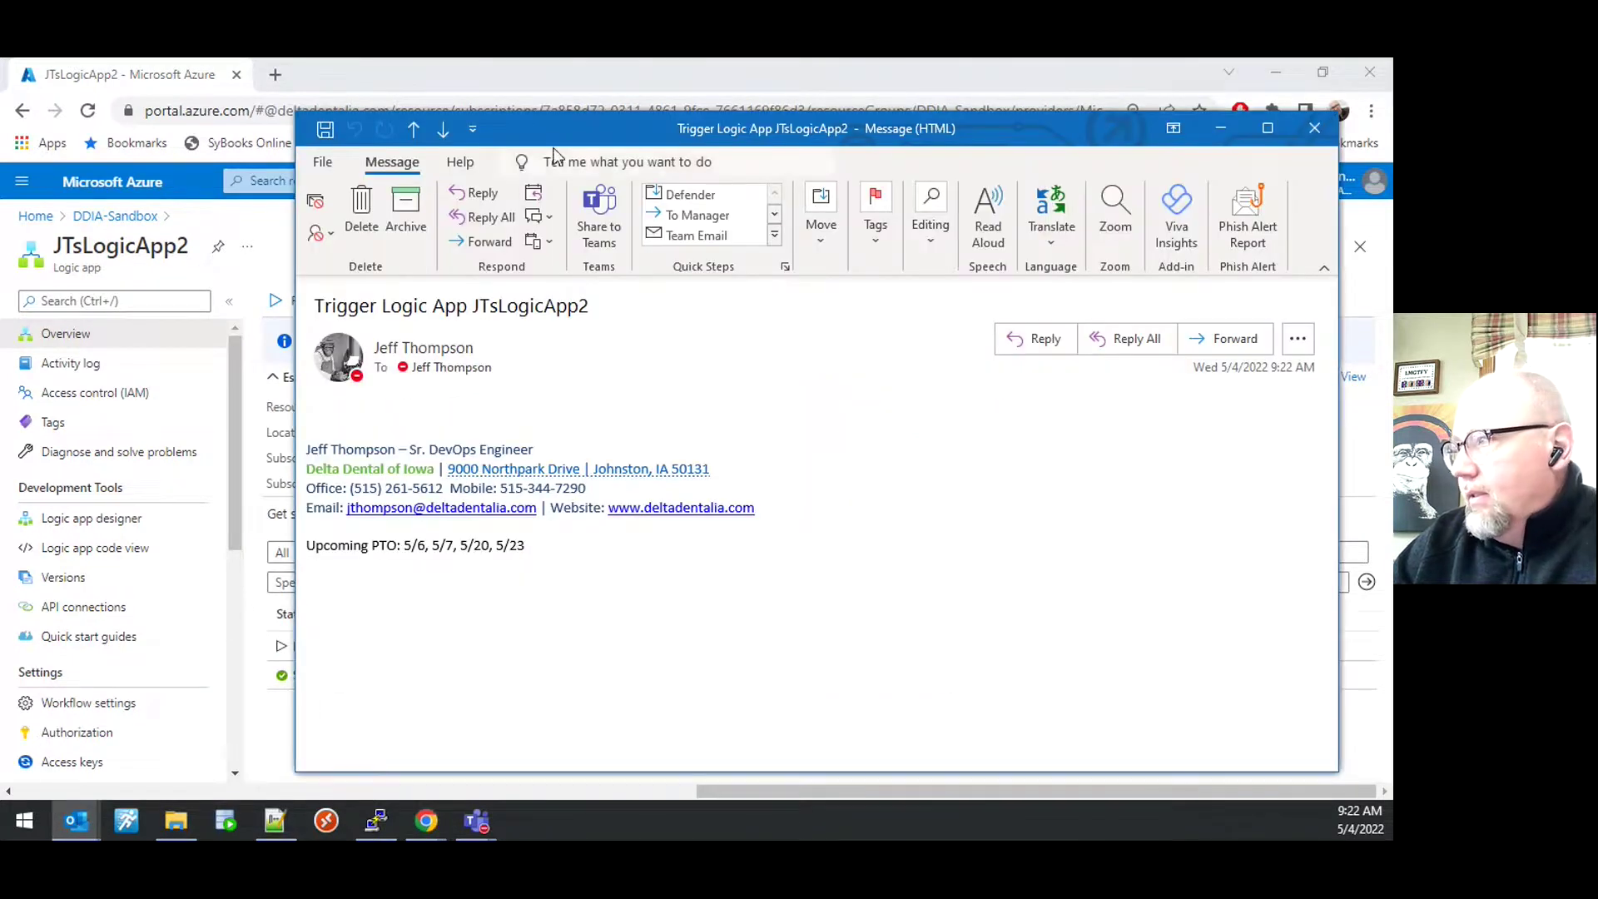
left_click(1316, 131)
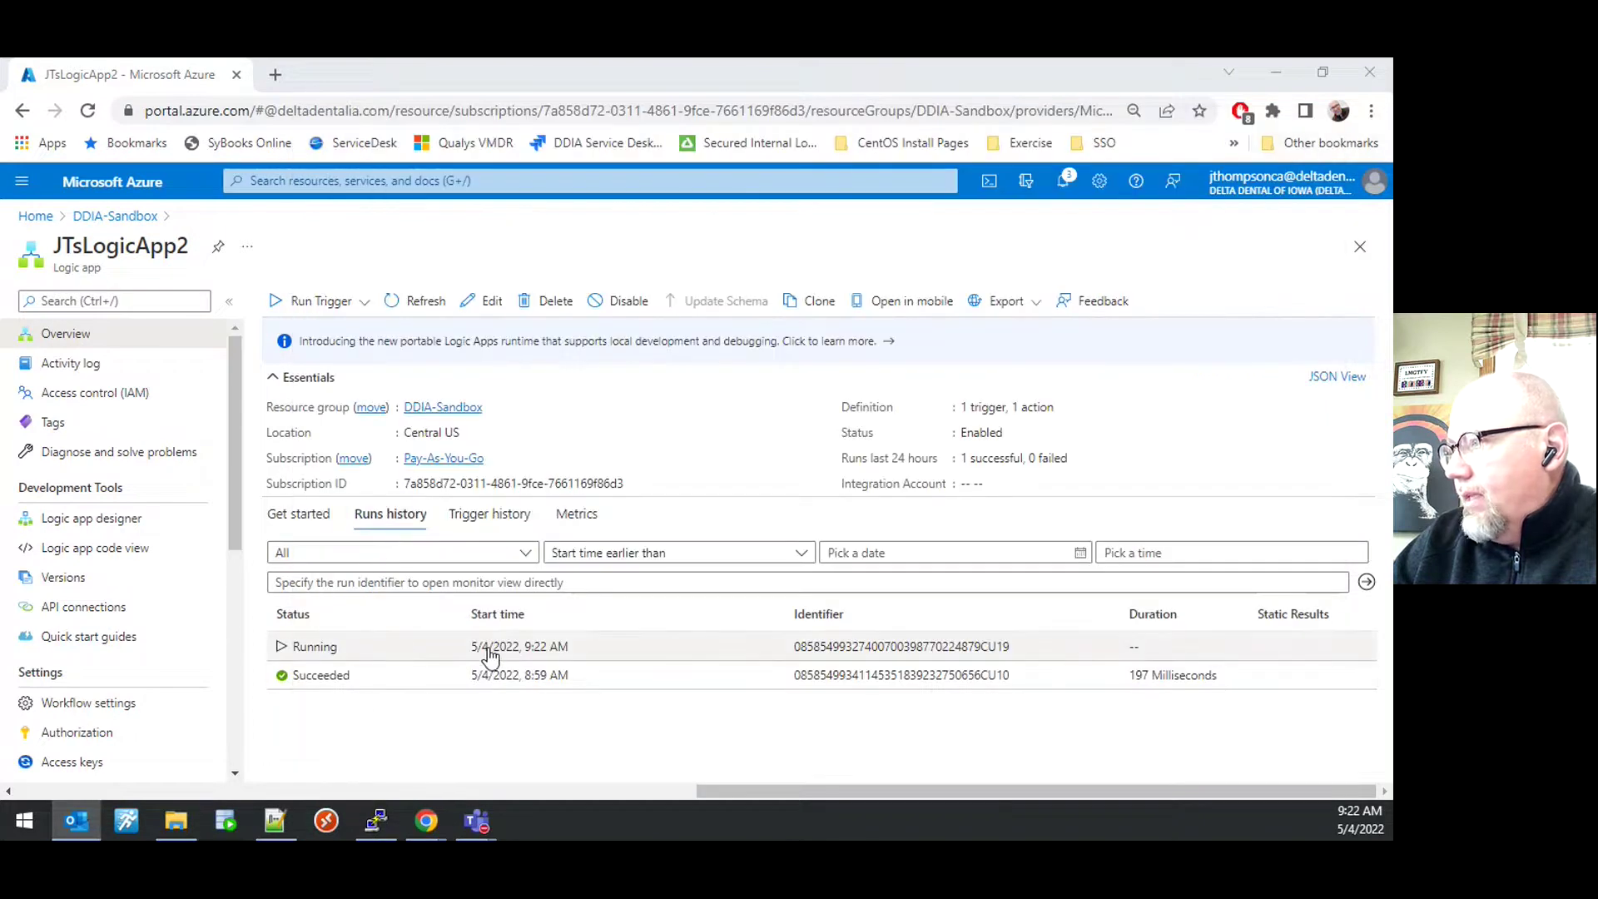
- Open the running 9:22 AM run and inspect its pending Send approval email step
left_click(314, 647)
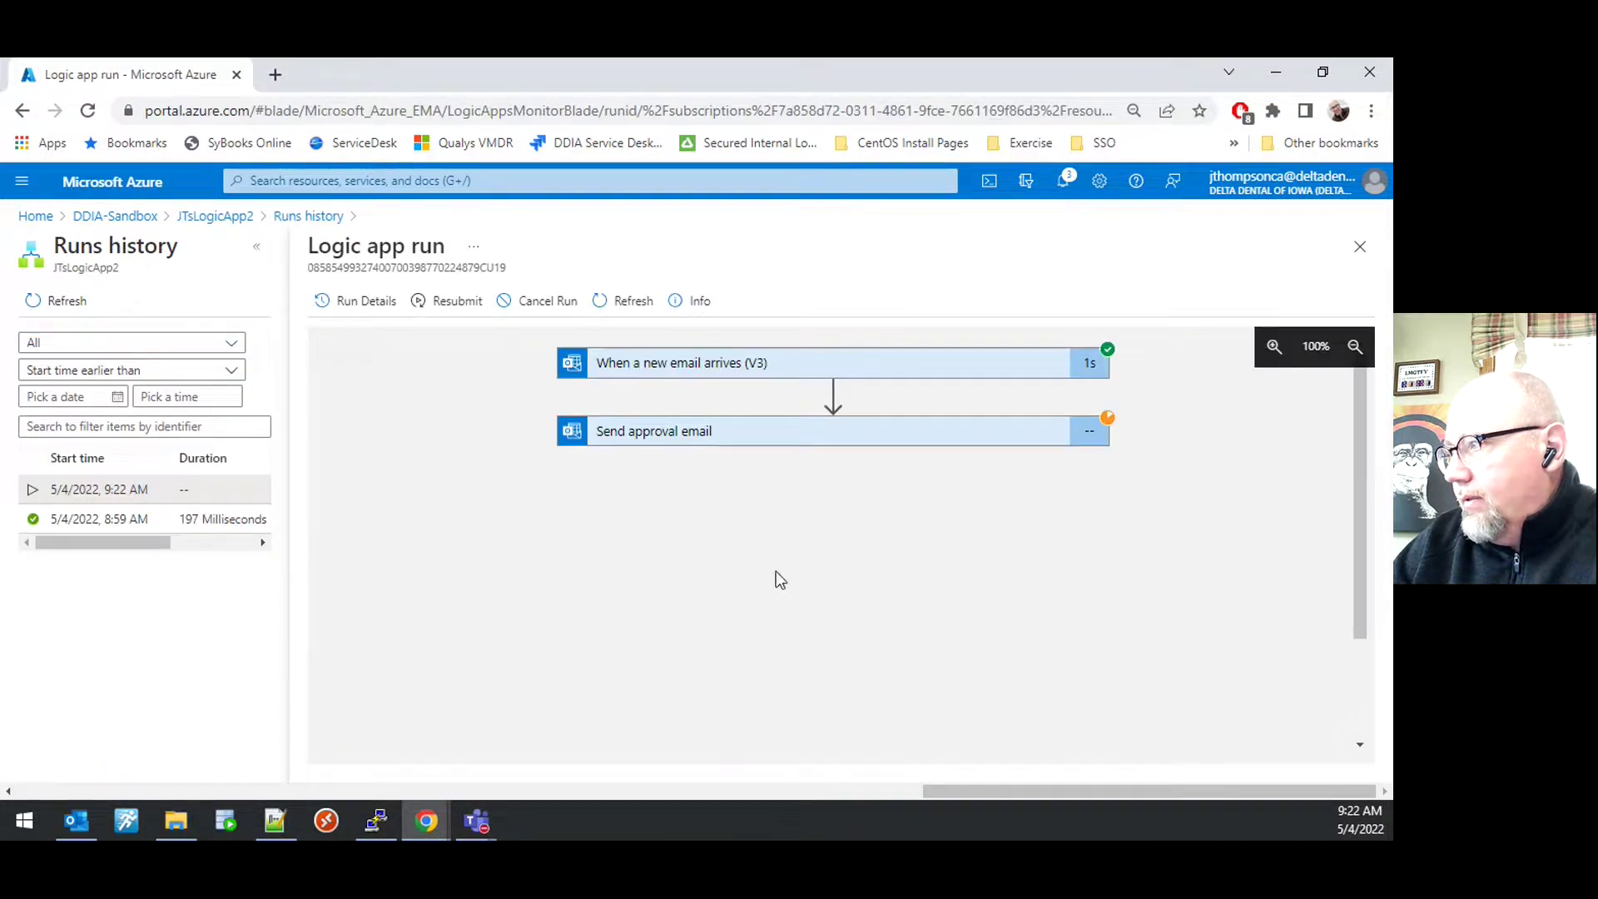
left_click(1006, 443)
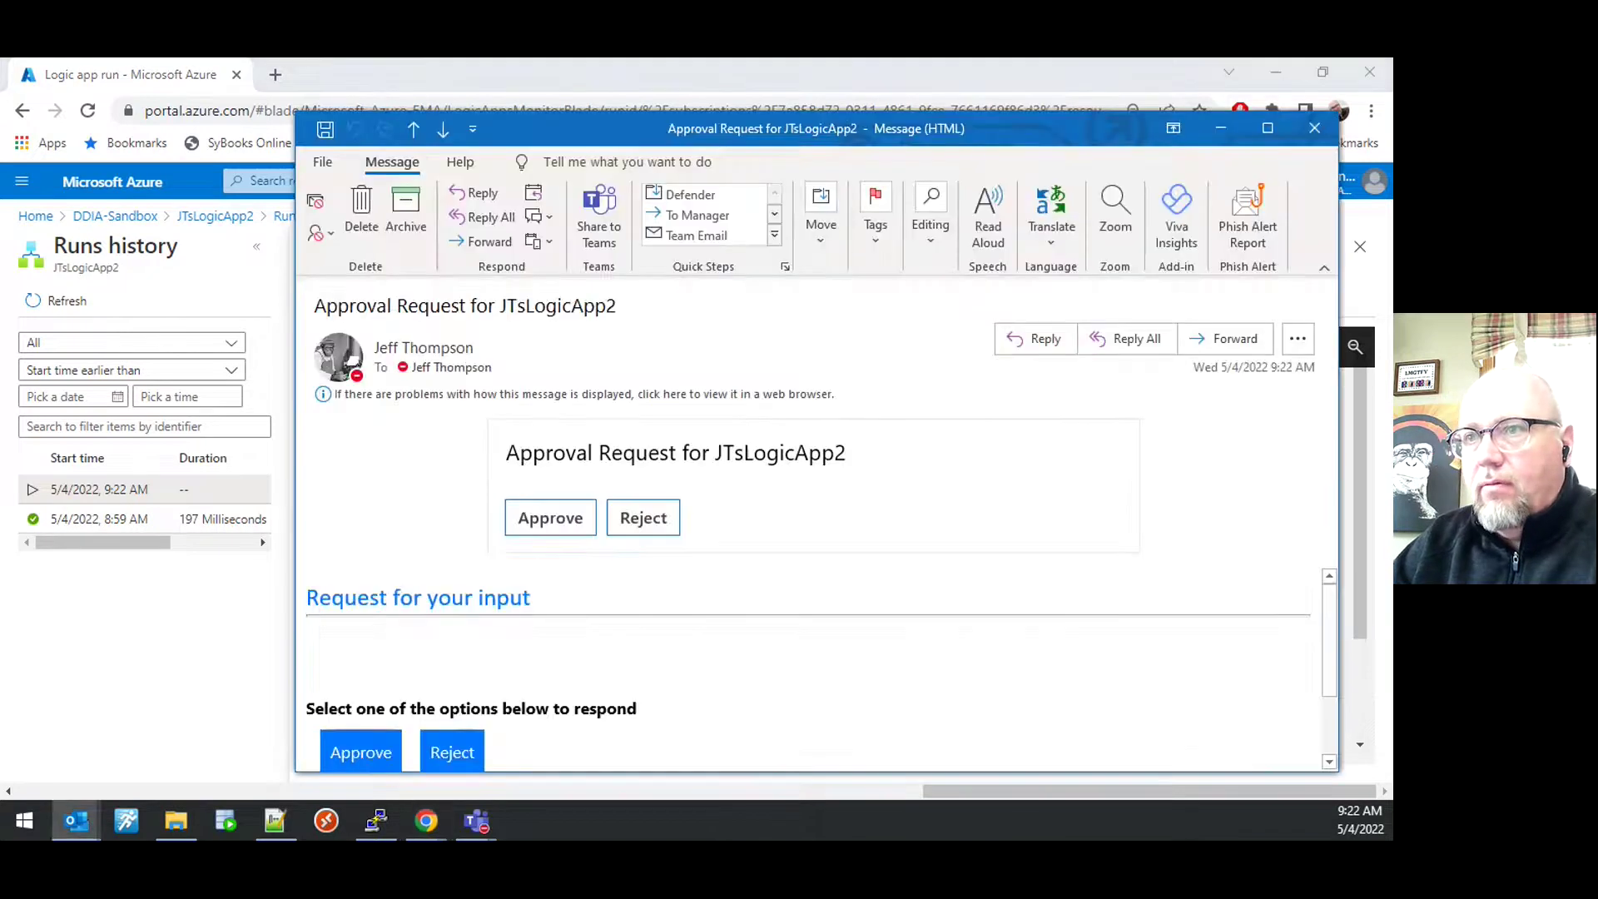
- Approve the 'Approval Request for JTsLogicApp2' email and close it once the response registers
left_click(550, 517)
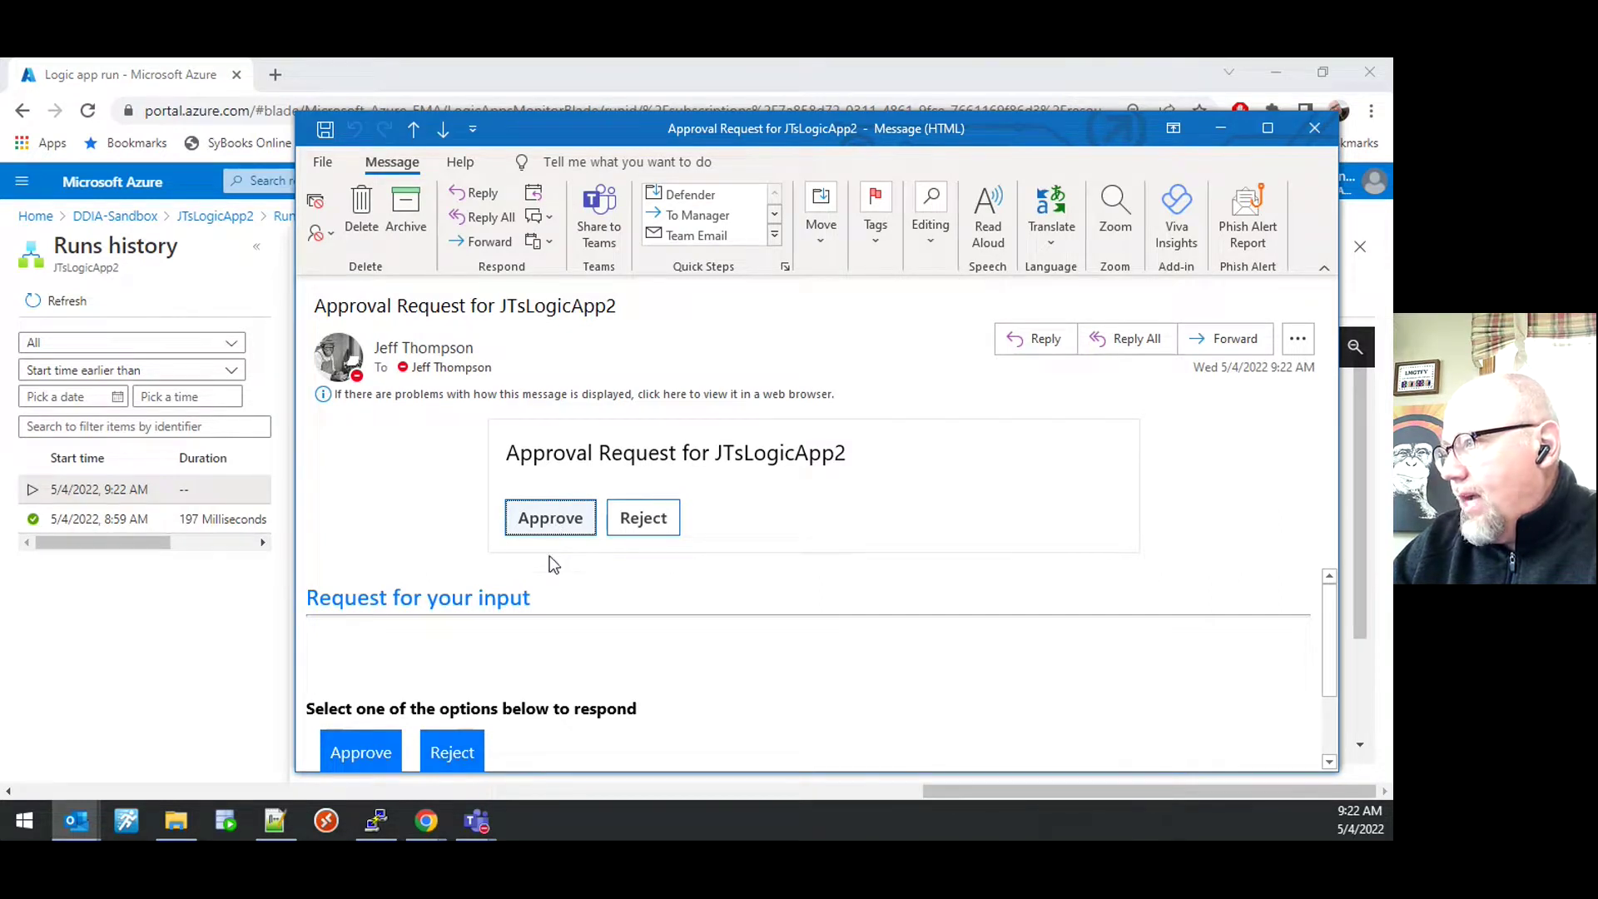
left_click(563, 522)
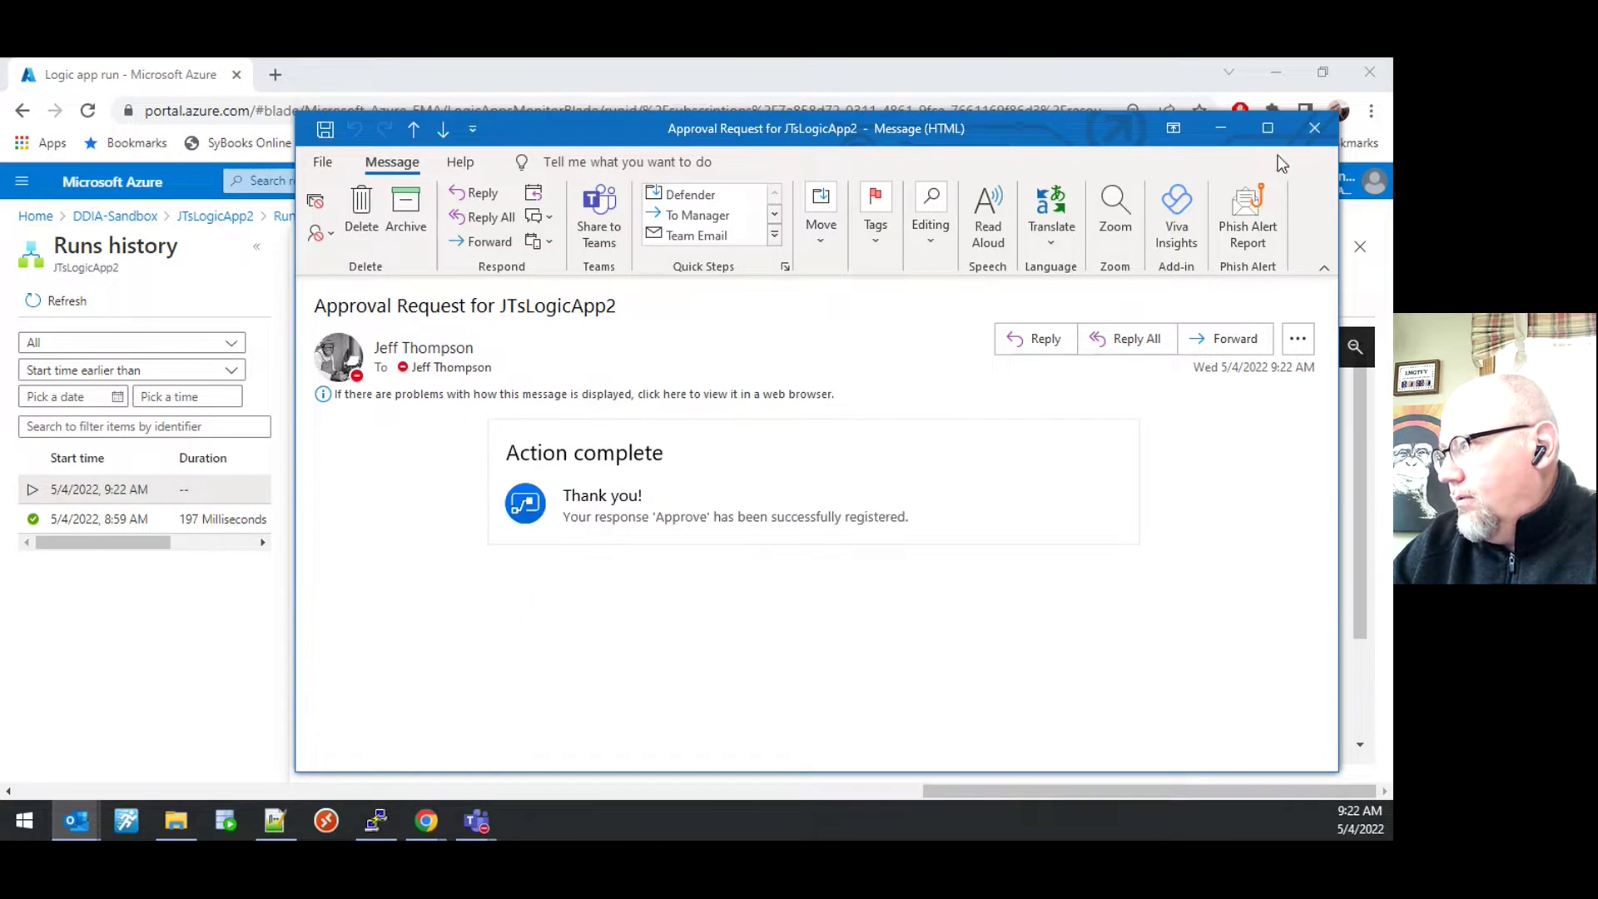
left_click(1315, 131)
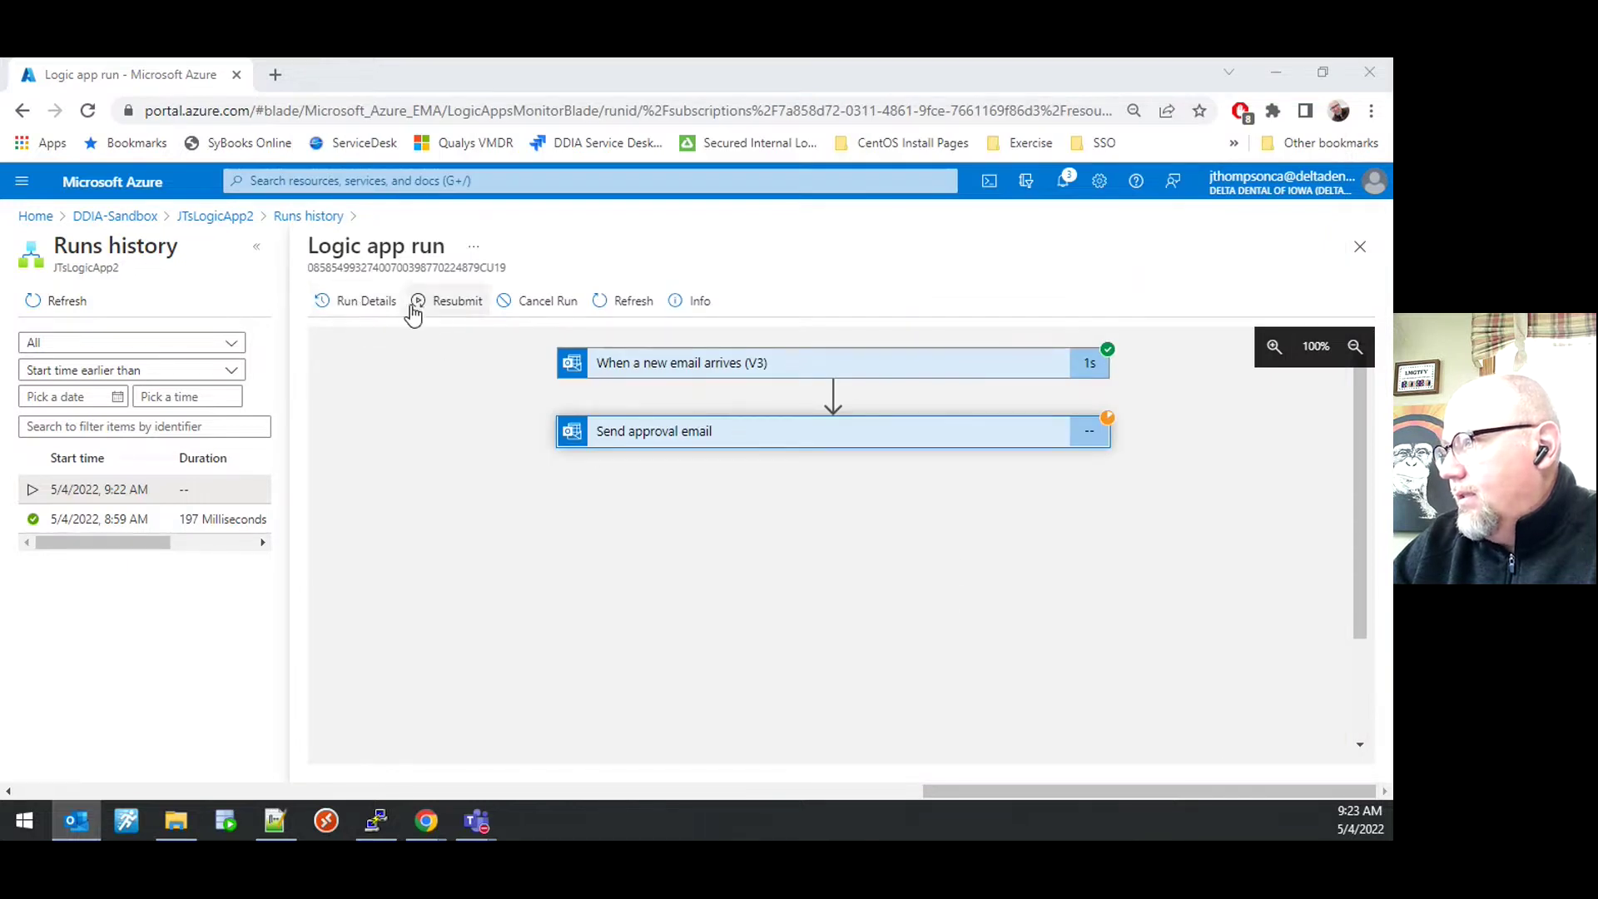
- Go from Run Details back to JTsLogicApp2's Overview, showing the 9:22 AM run Succeeded in 32.39 seconds
left_click(393, 307)
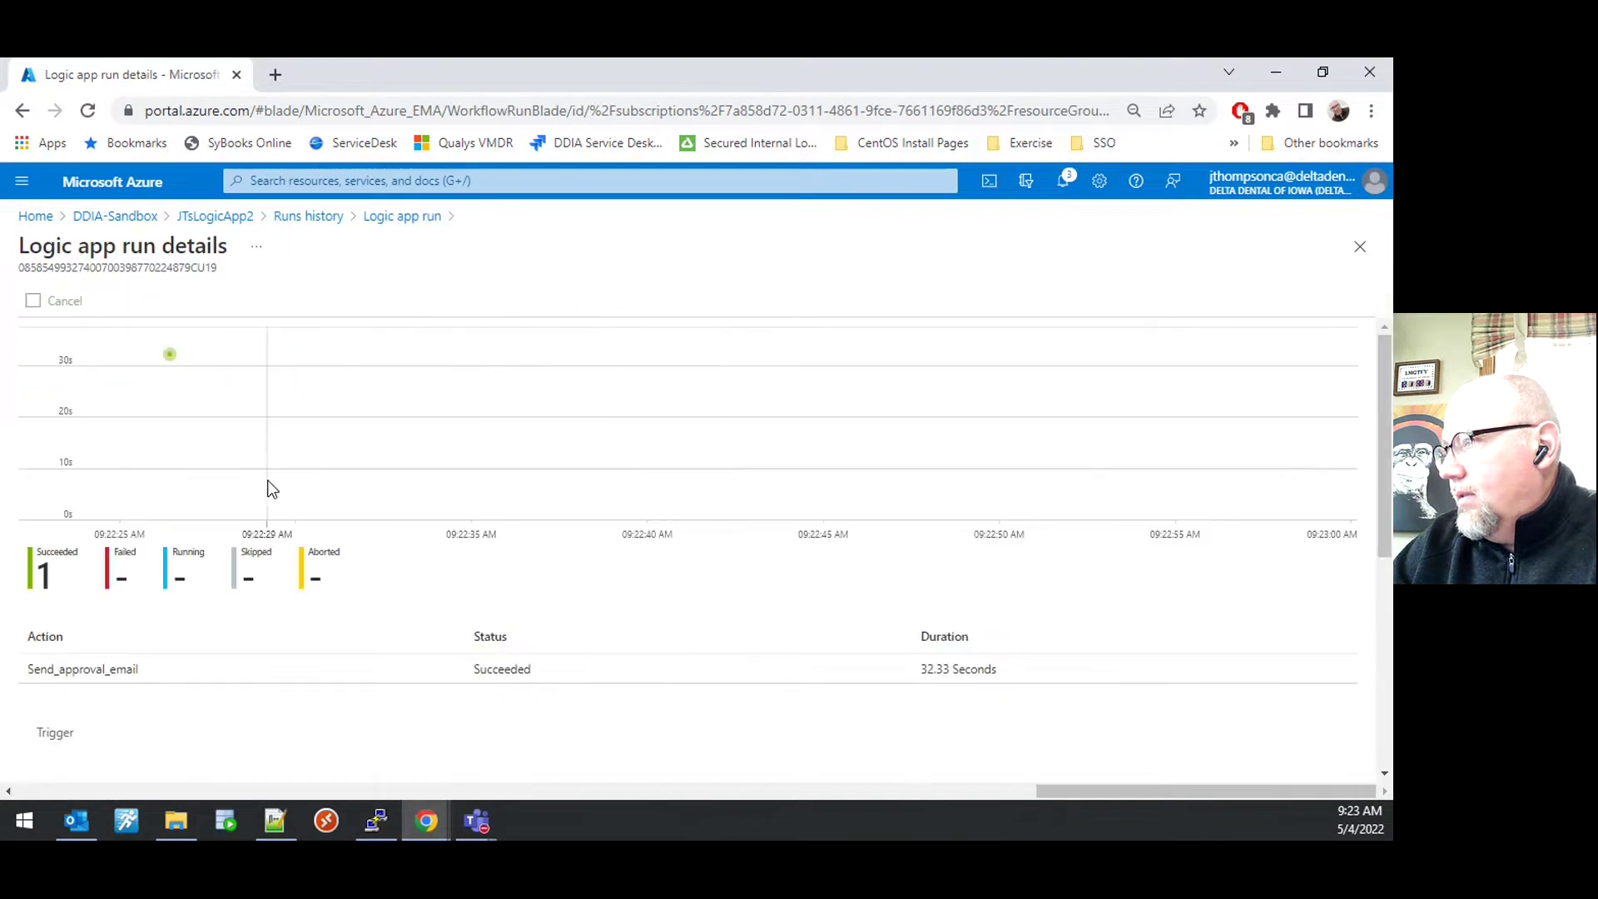
left_click(200, 215)
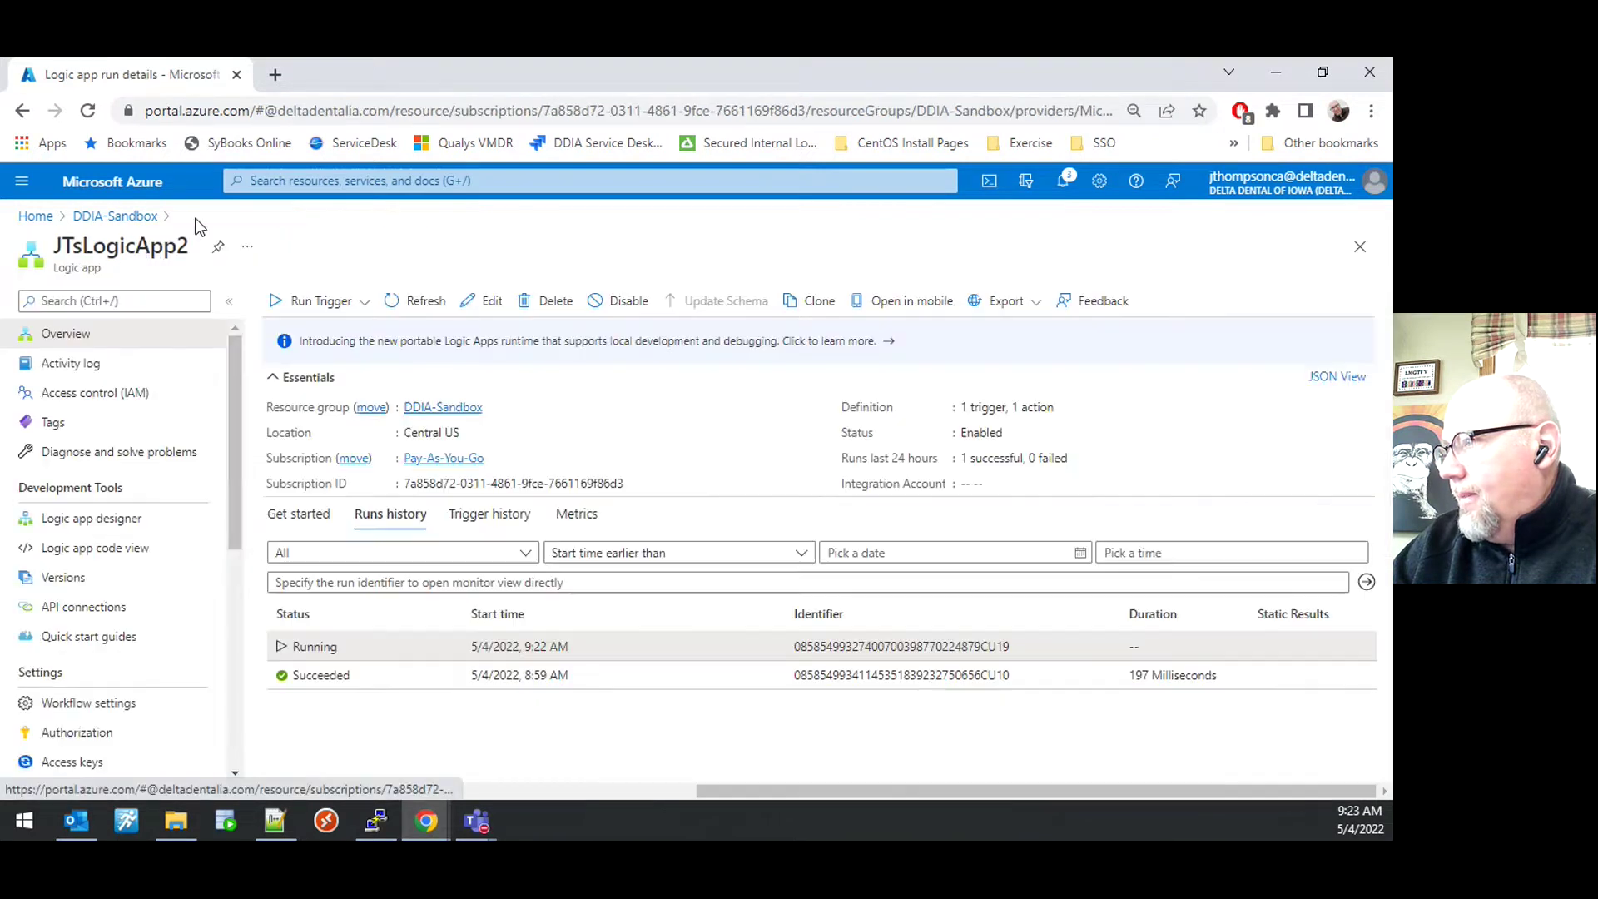
left_click(110, 527)
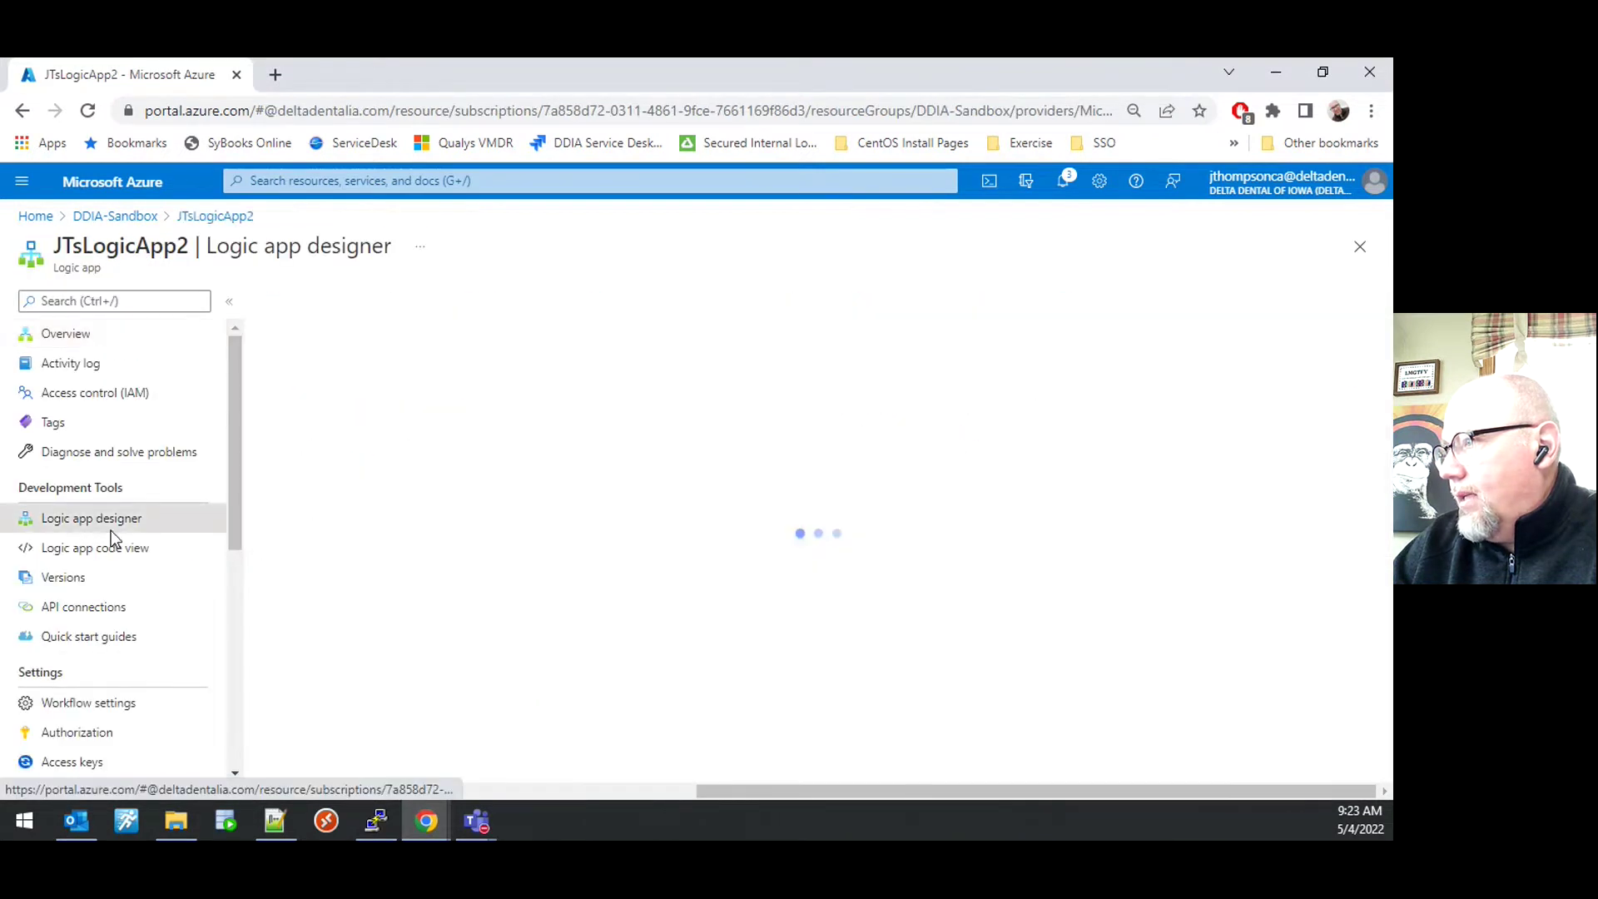
left_click(89, 342)
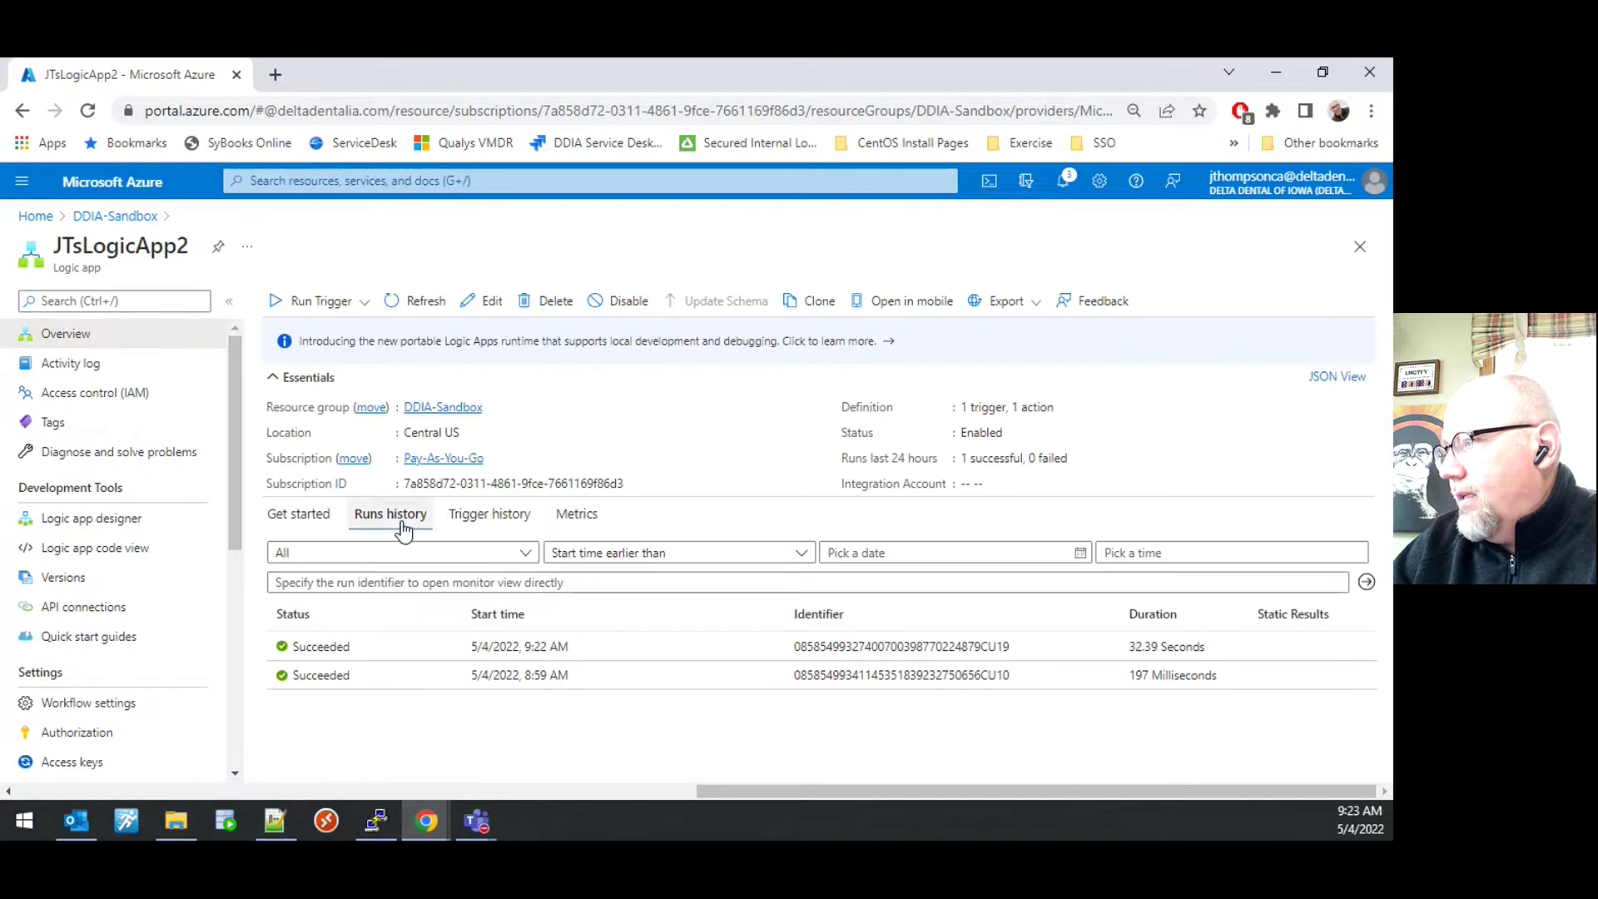